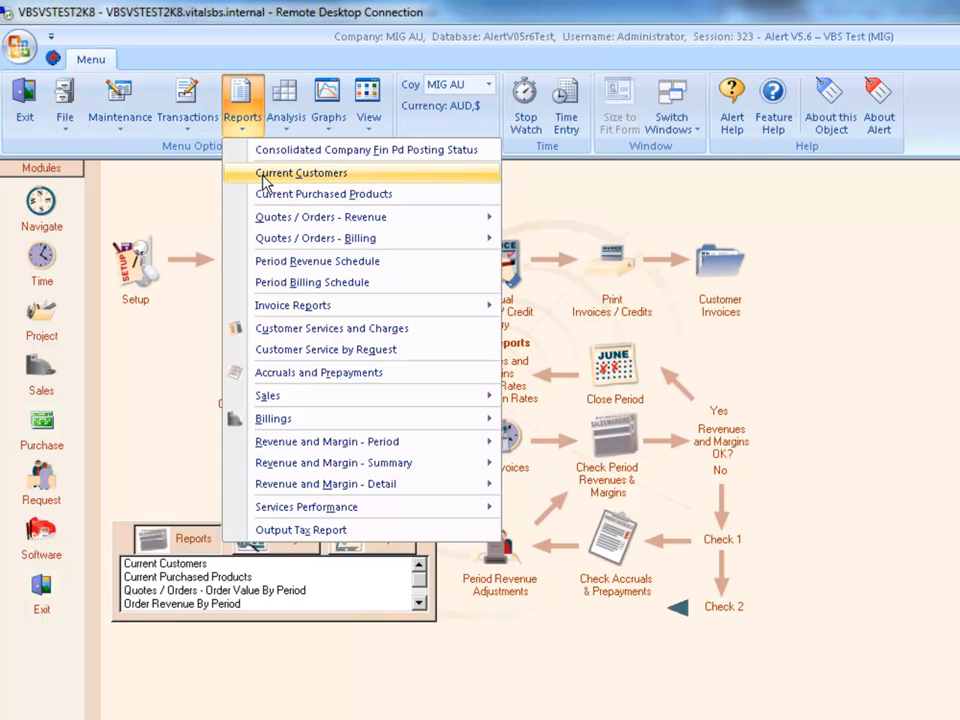
pyautogui.click(191, 114)
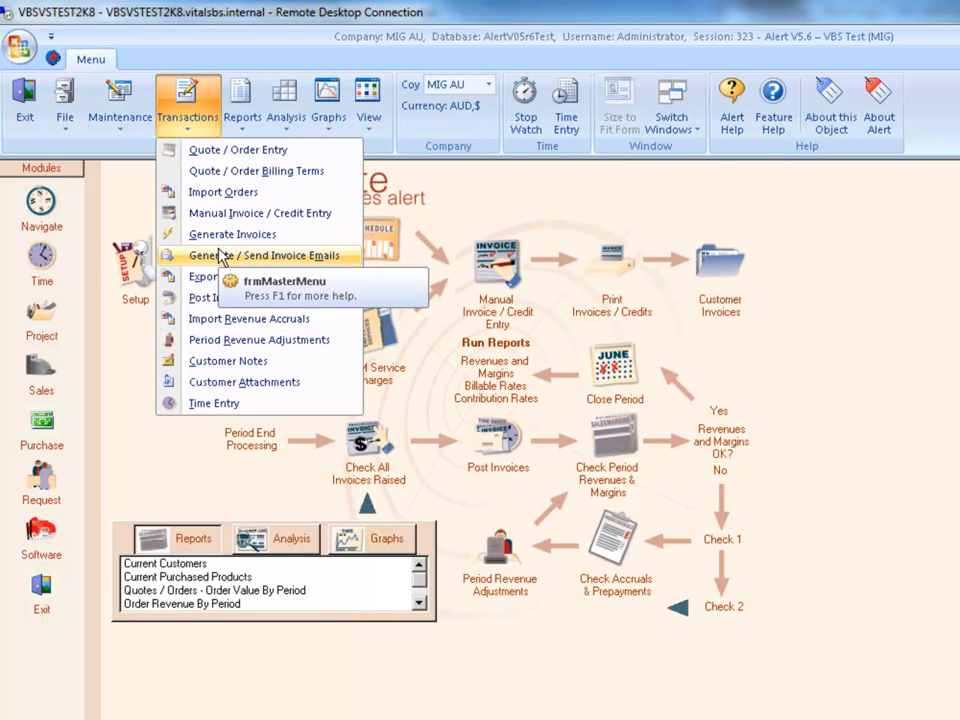
pyautogui.click(127, 397)
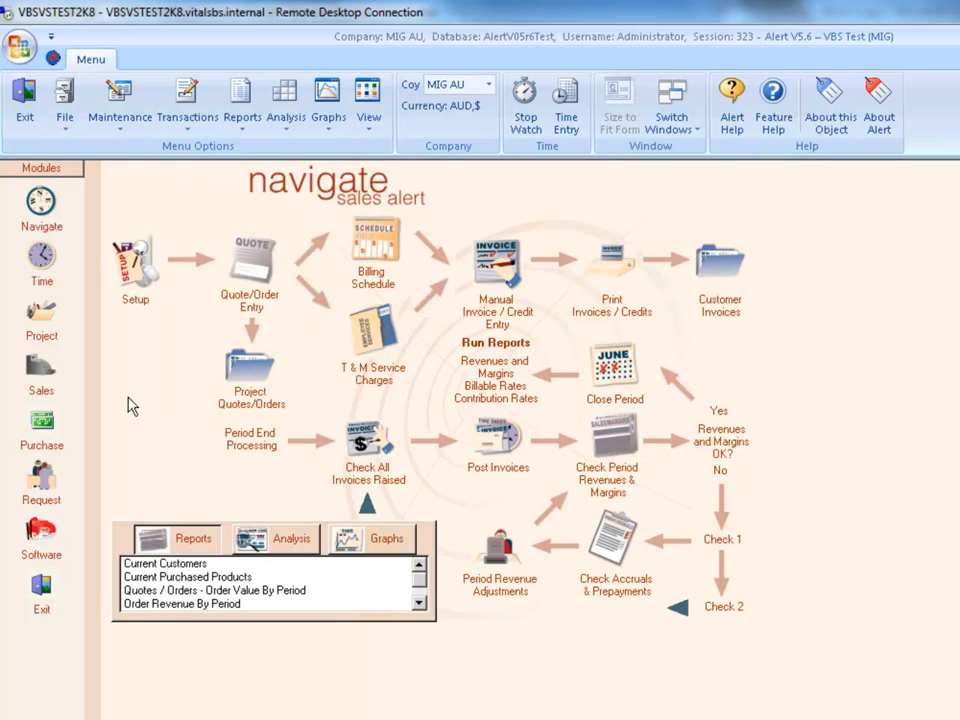
# Step: Open the Project module's Add/Maintain Projects form and examine its object reference, name and type in the object information
pyautogui.click(45, 315)
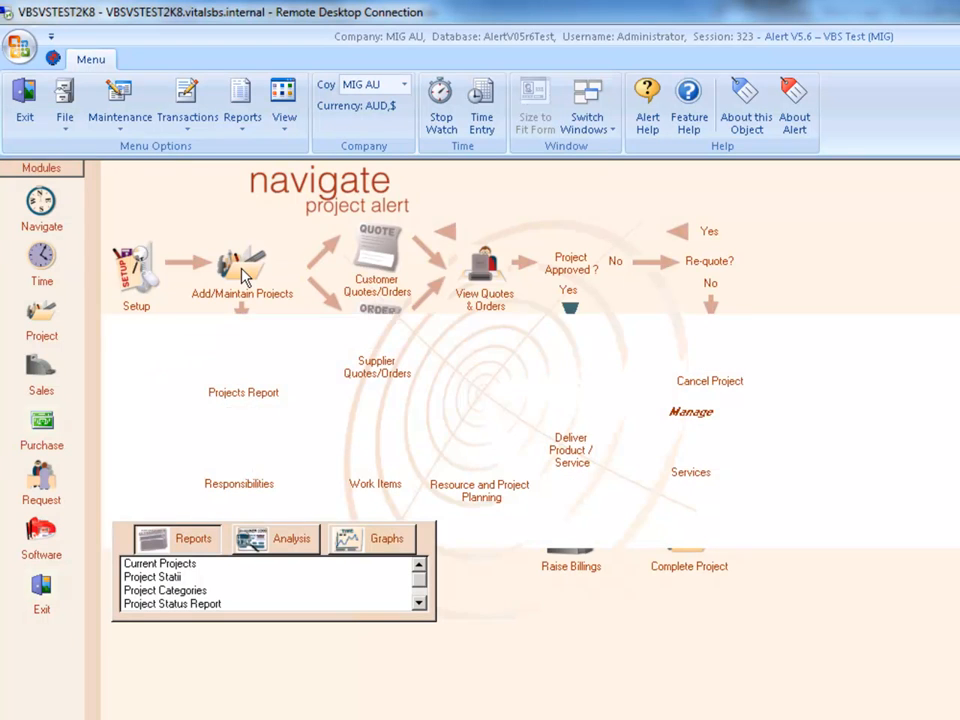
pyautogui.click(243, 272)
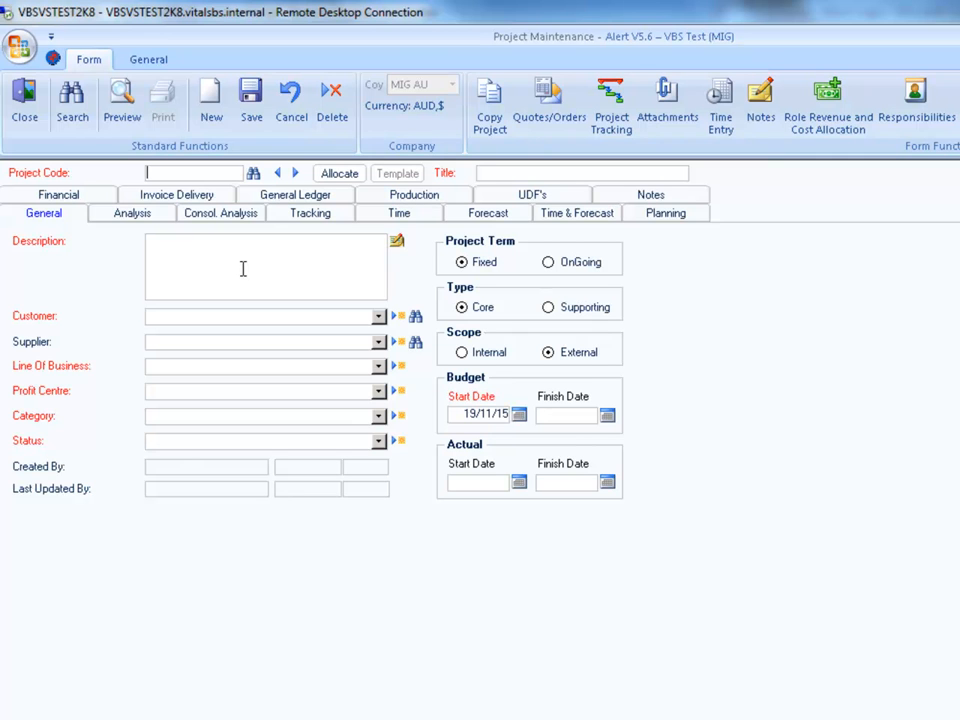
pyautogui.click(152, 62)
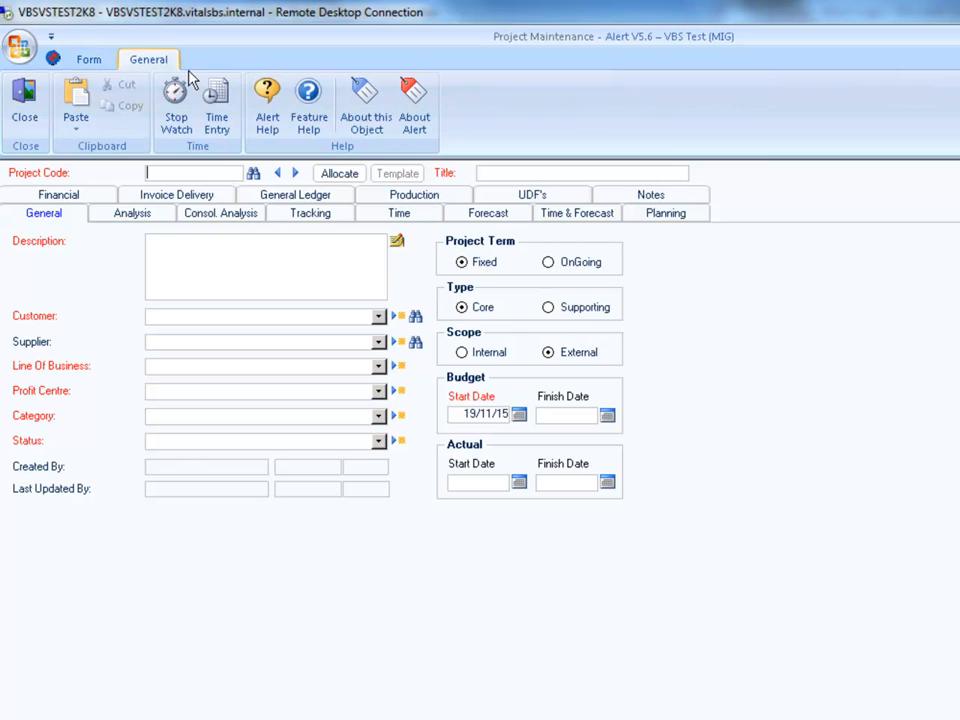
pyautogui.click(367, 118)
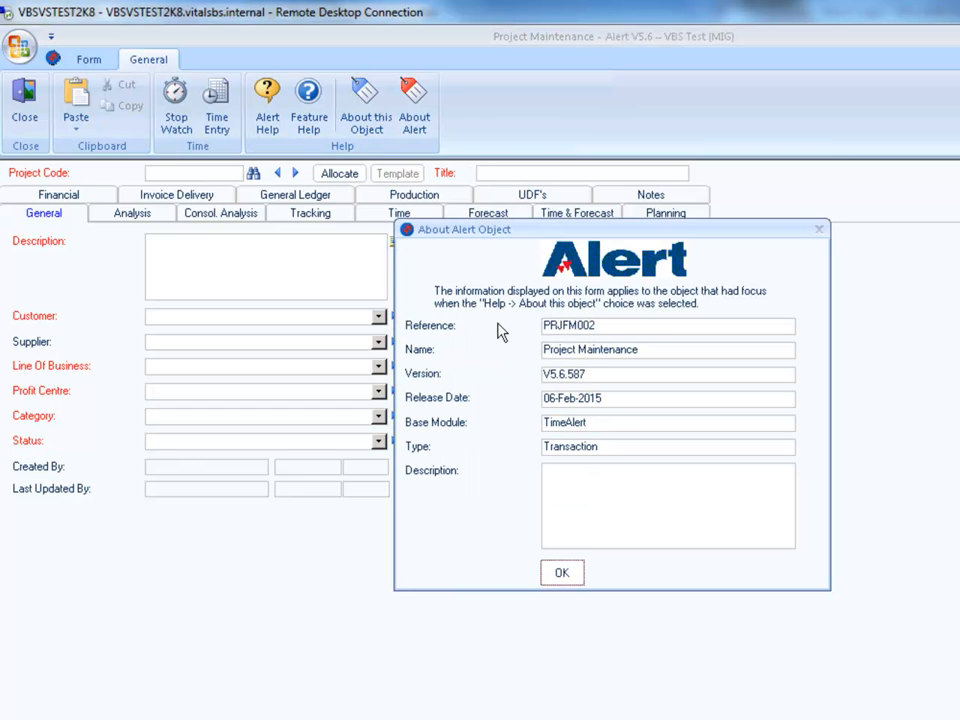
pyautogui.moveTo(621, 326); pyautogui.dragTo(502, 328)
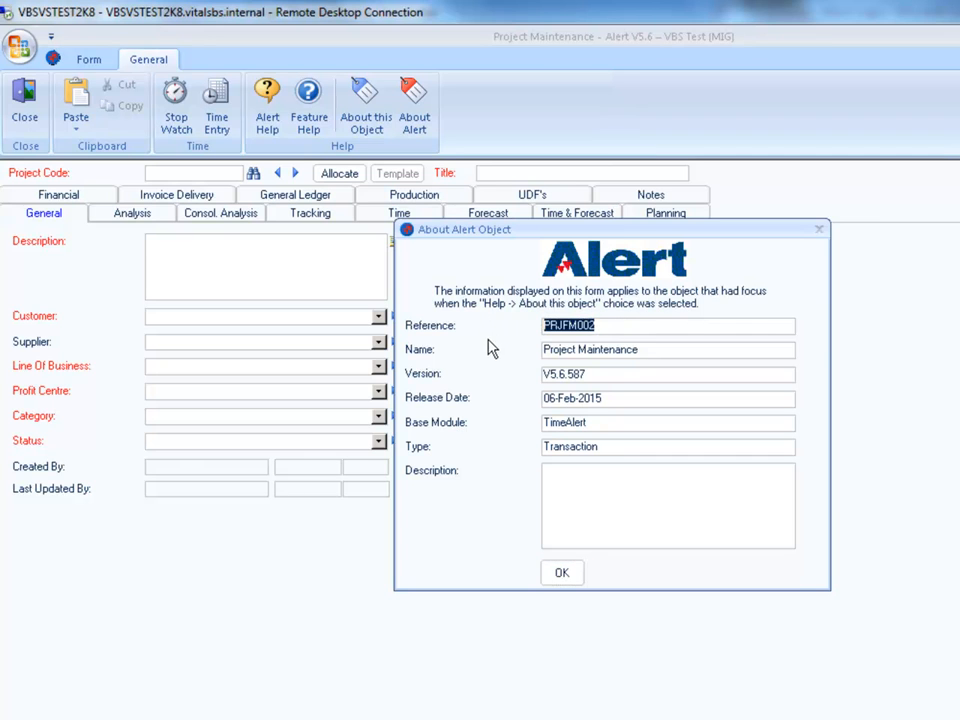
pyautogui.moveTo(658, 349); pyautogui.dragTo(510, 347)
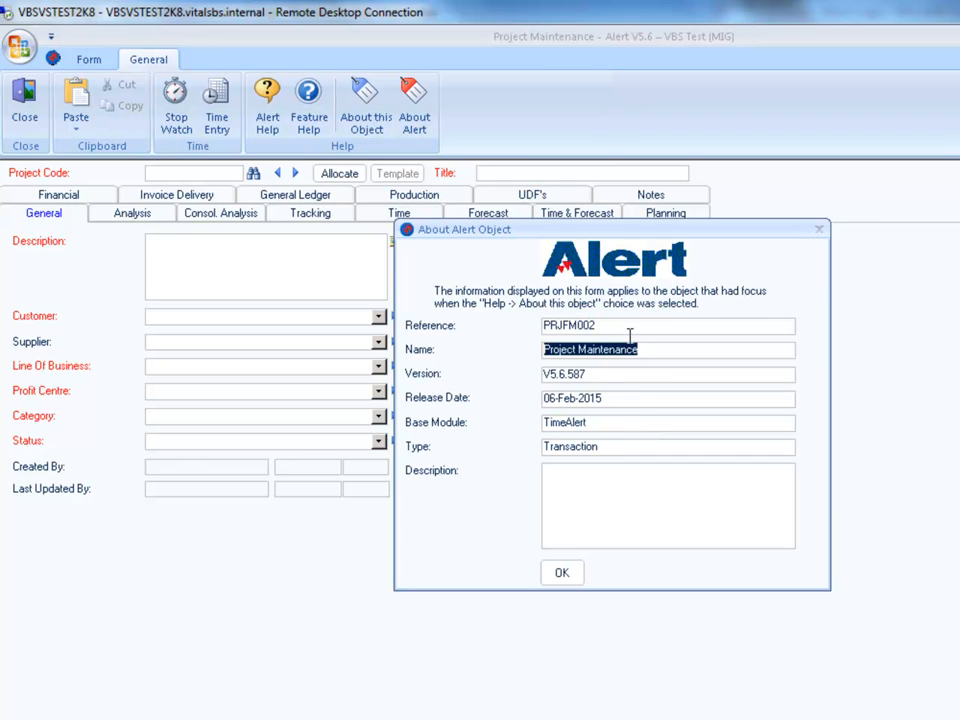
pyautogui.moveTo(625, 329); pyautogui.dragTo(525, 328)
pyautogui.moveTo(664, 349); pyautogui.dragTo(532, 352)
pyautogui.click(612, 446)
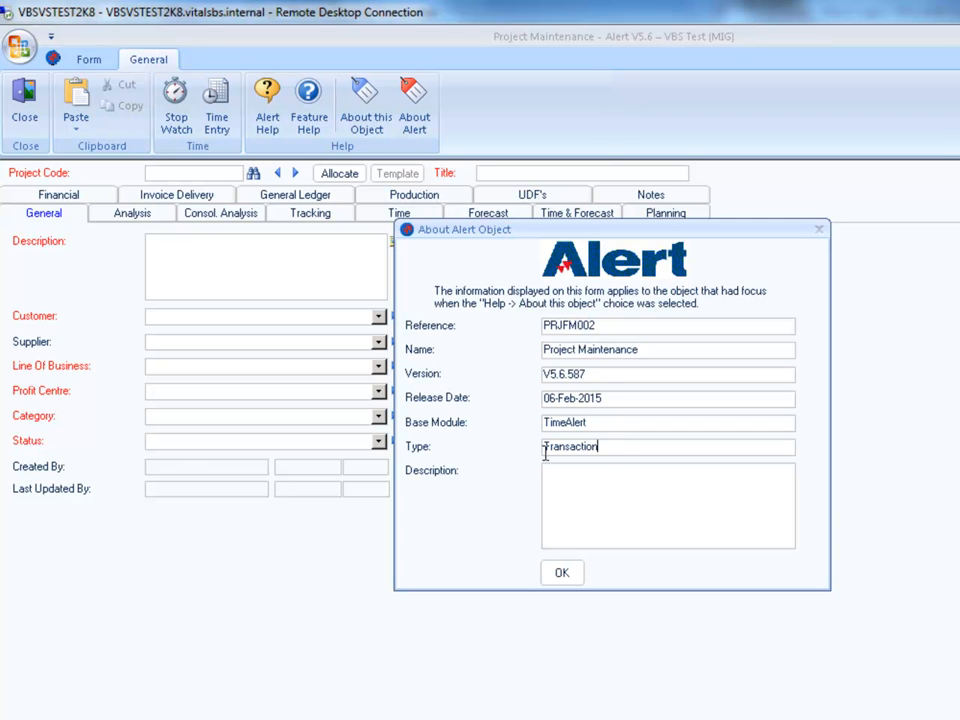
pyautogui.click(563, 575)
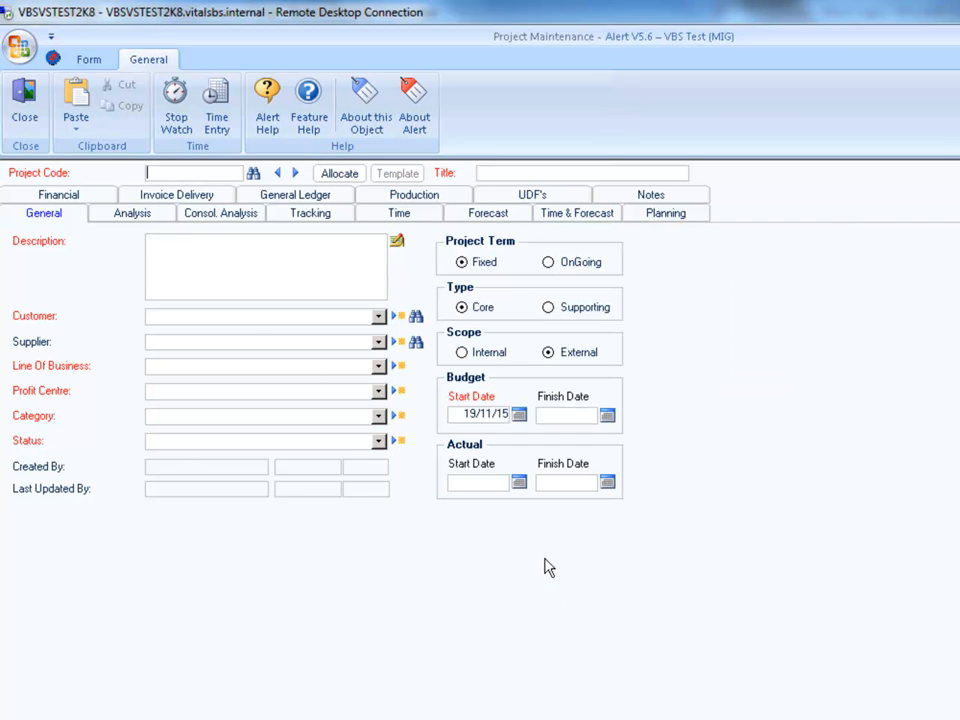
# Step: Open the project code search and examine the search form's object reference, name and type
pyautogui.click(253, 173)
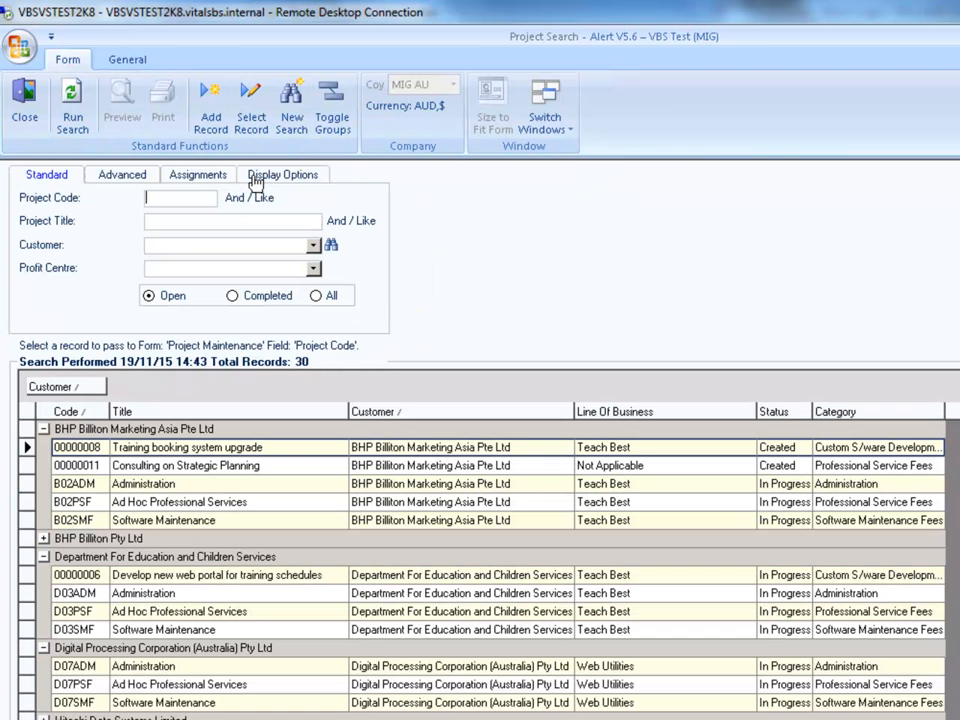
pyautogui.click(148, 59)
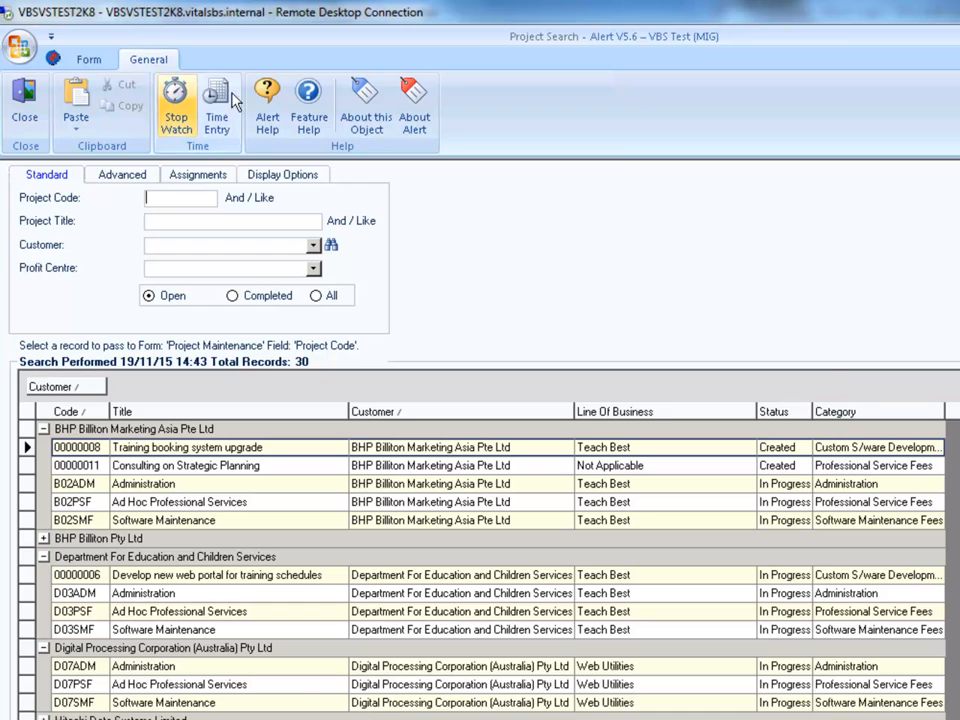
pyautogui.click(362, 116)
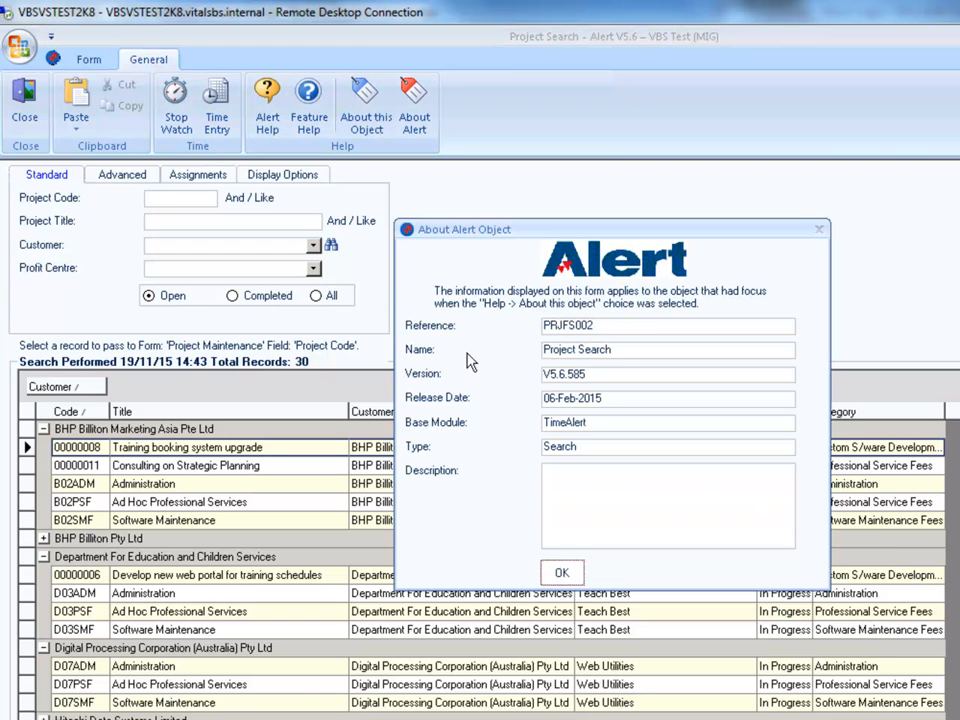
pyautogui.moveTo(622, 327); pyautogui.dragTo(542, 326)
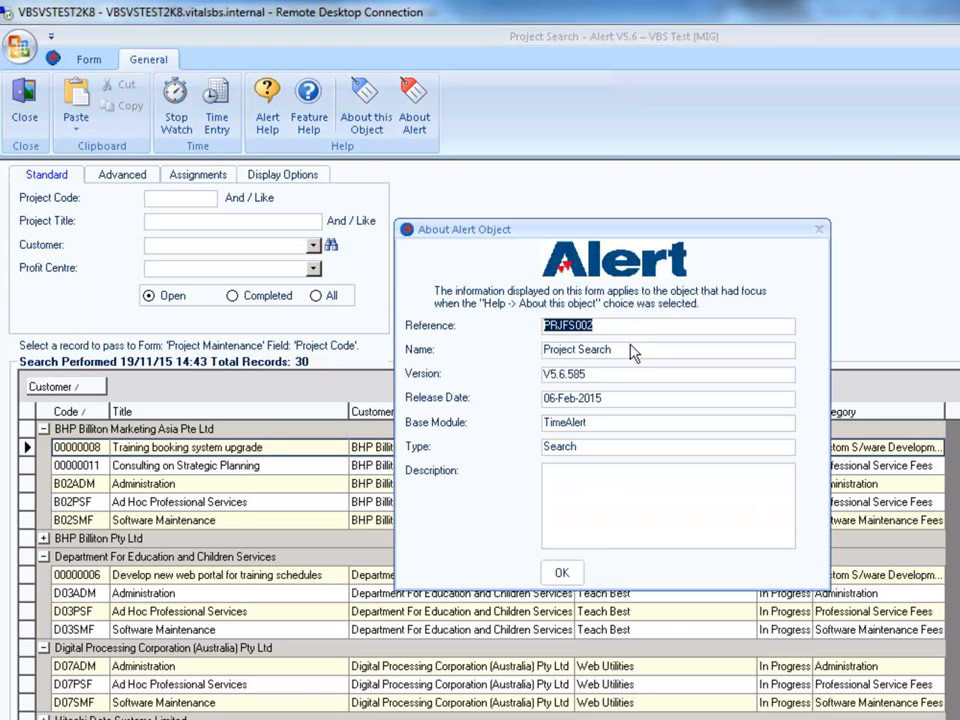
pyautogui.moveTo(638, 351); pyautogui.dragTo(545, 350)
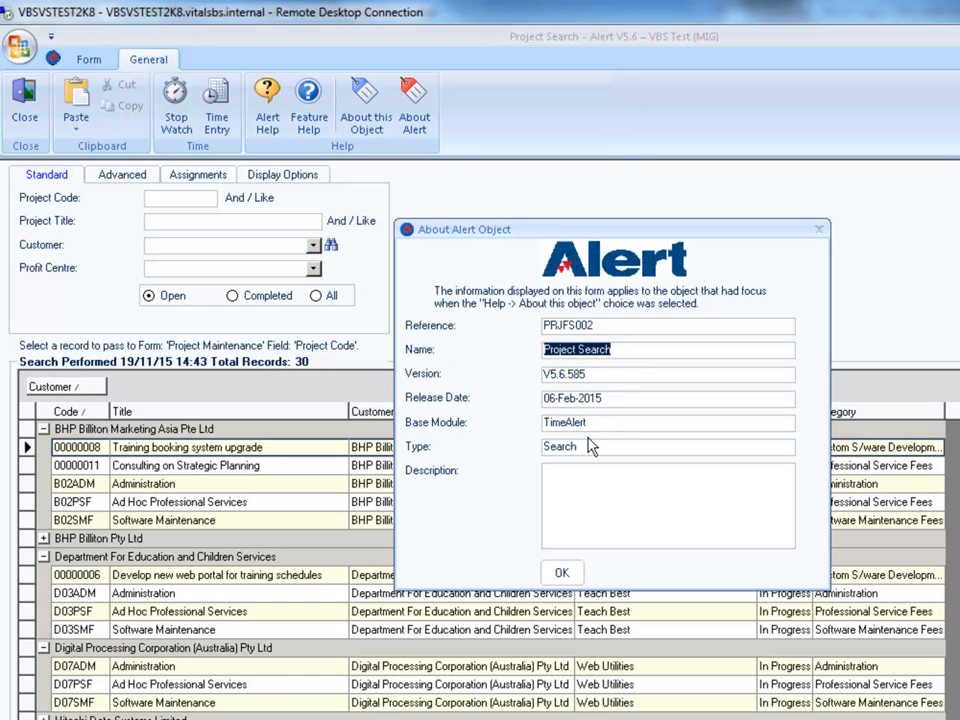
pyautogui.moveTo(596, 451); pyautogui.dragTo(531, 448)
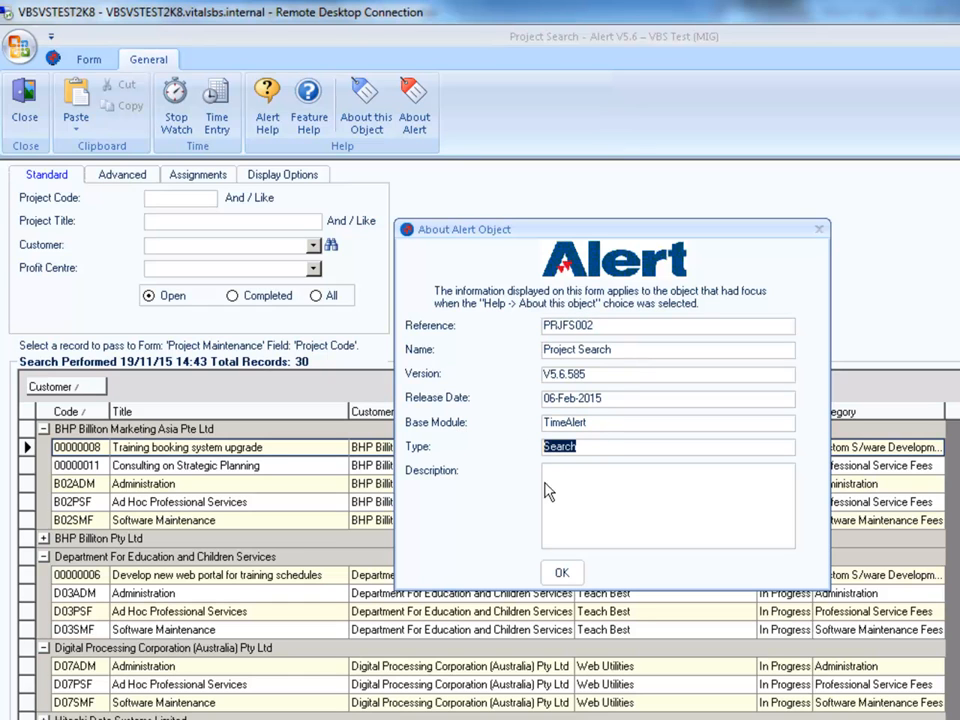
pyautogui.click(562, 574)
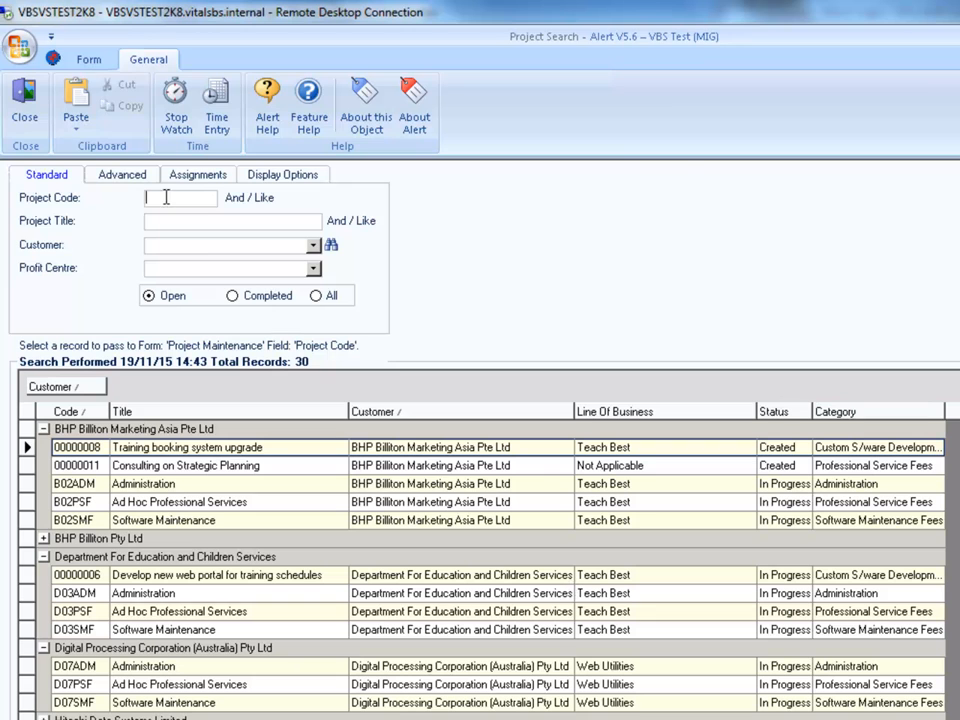
# Step: Close the project search and maintenance forms, then open Security Maintenance from the main Navigate module
pyautogui.click(24, 100)
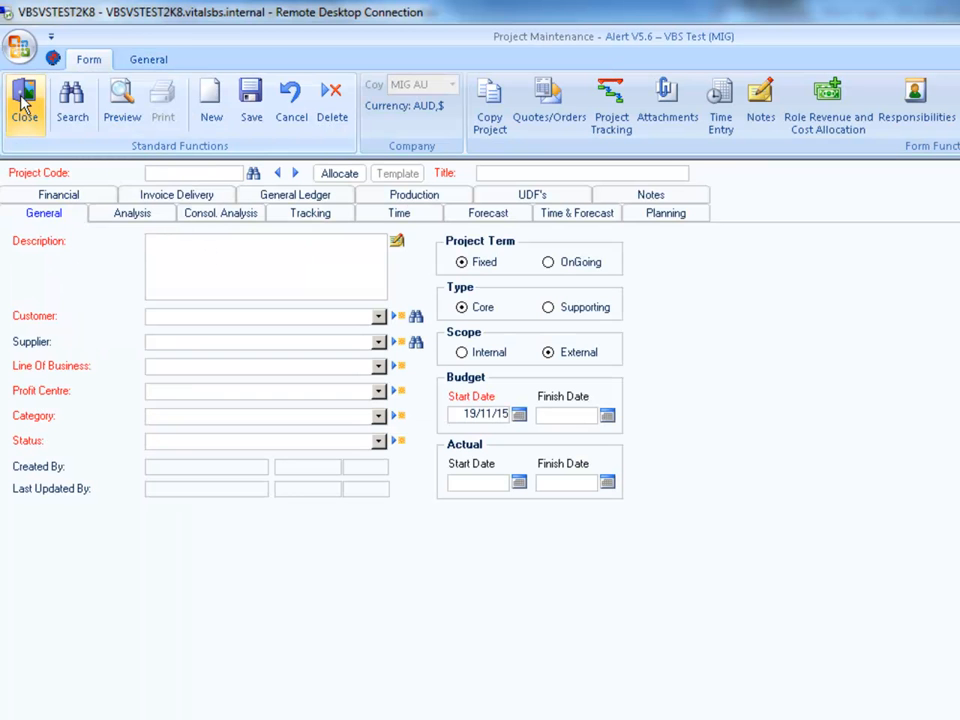
pyautogui.click(24, 100)
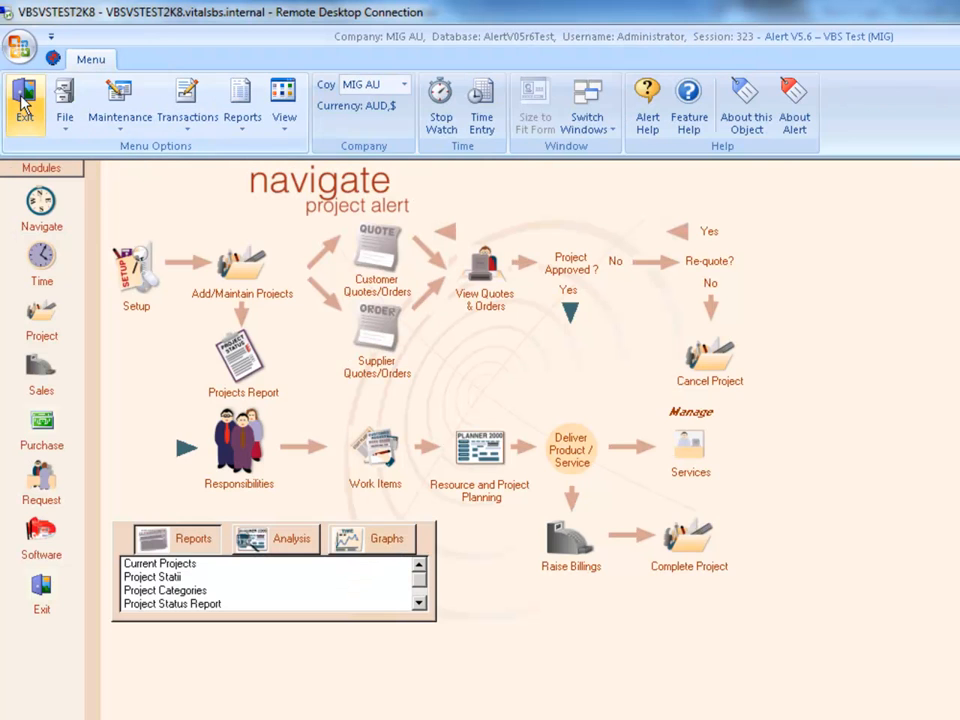
pyautogui.click(35, 166)
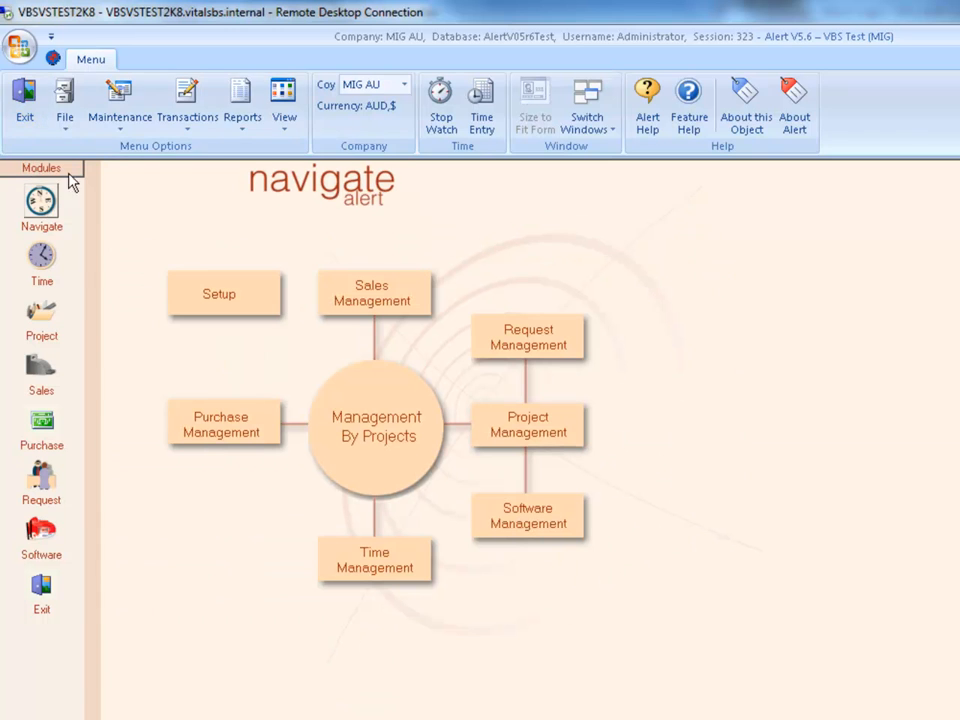
pyautogui.click(122, 108)
pyautogui.click(120, 150)
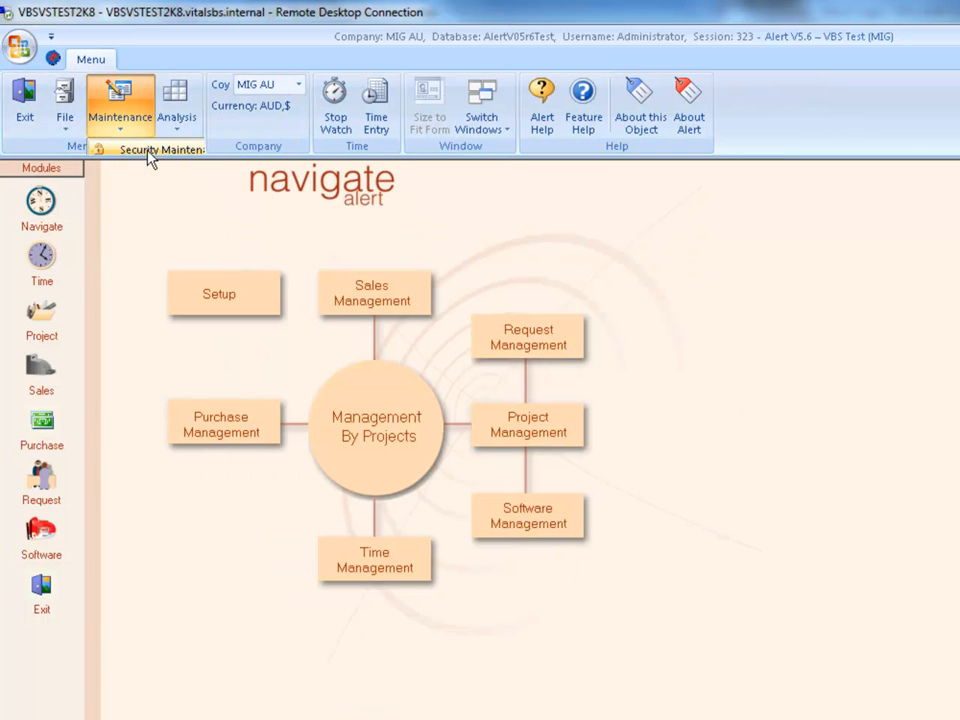
# Step: Show the Administrators group's privileges and expand ProjectAlert down to its Maintenance forms
pyautogui.click(193, 200)
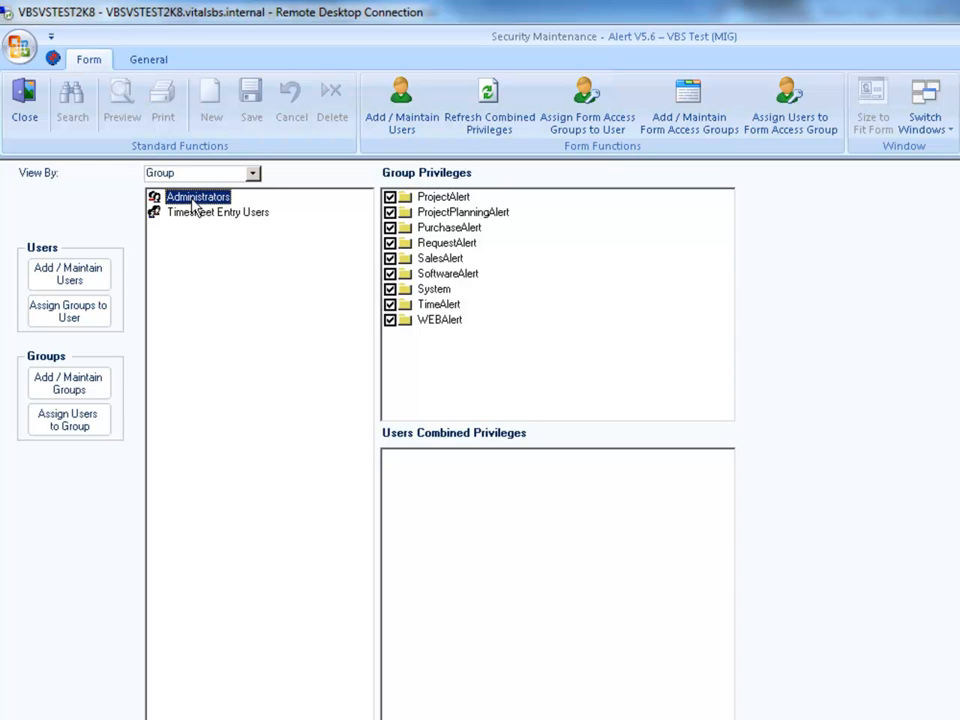
pyautogui.doubleClick(411, 199)
pyautogui.doubleClick(432, 244)
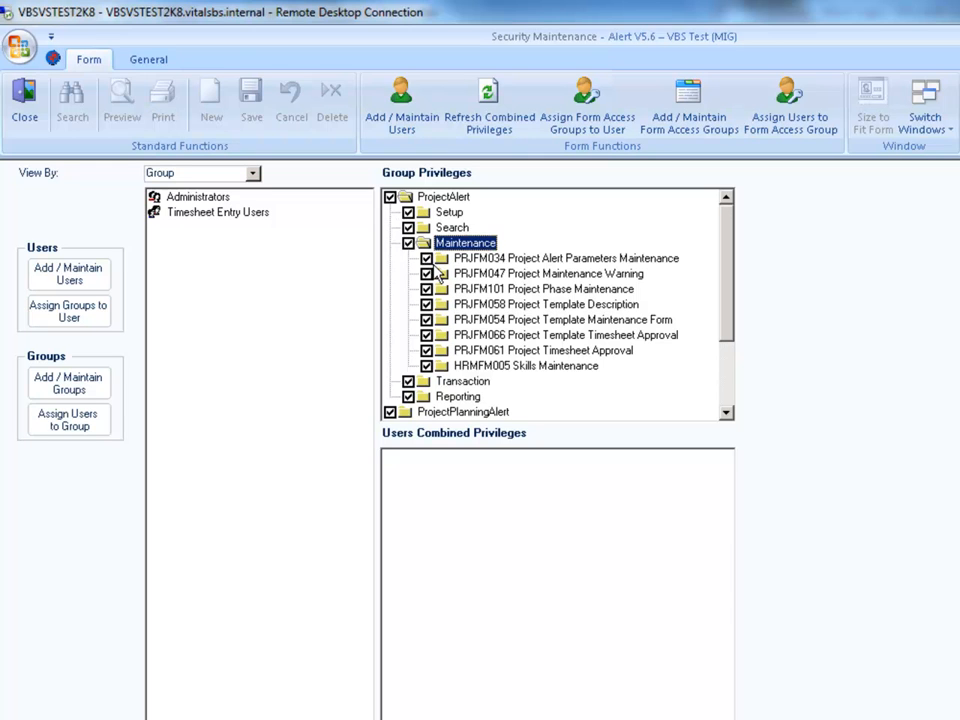
# Step: List the members of the Administrators and Timesheet Entry Users groups and compare the timesheet user's privileges with the group's
pyautogui.click(199, 200)
pyautogui.click(208, 230)
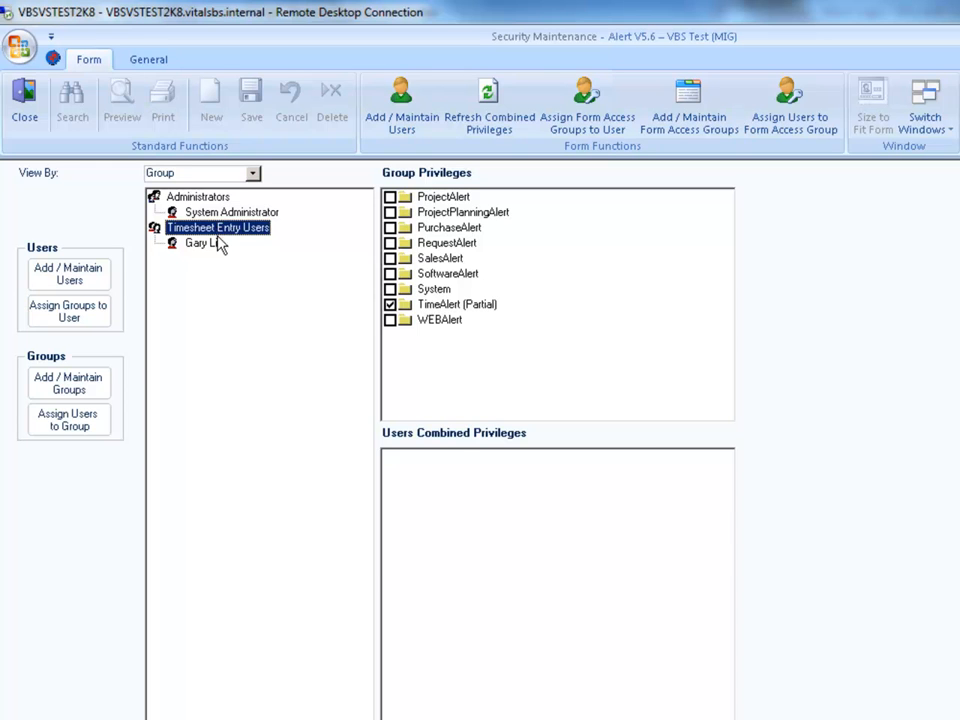
pyautogui.click(215, 244)
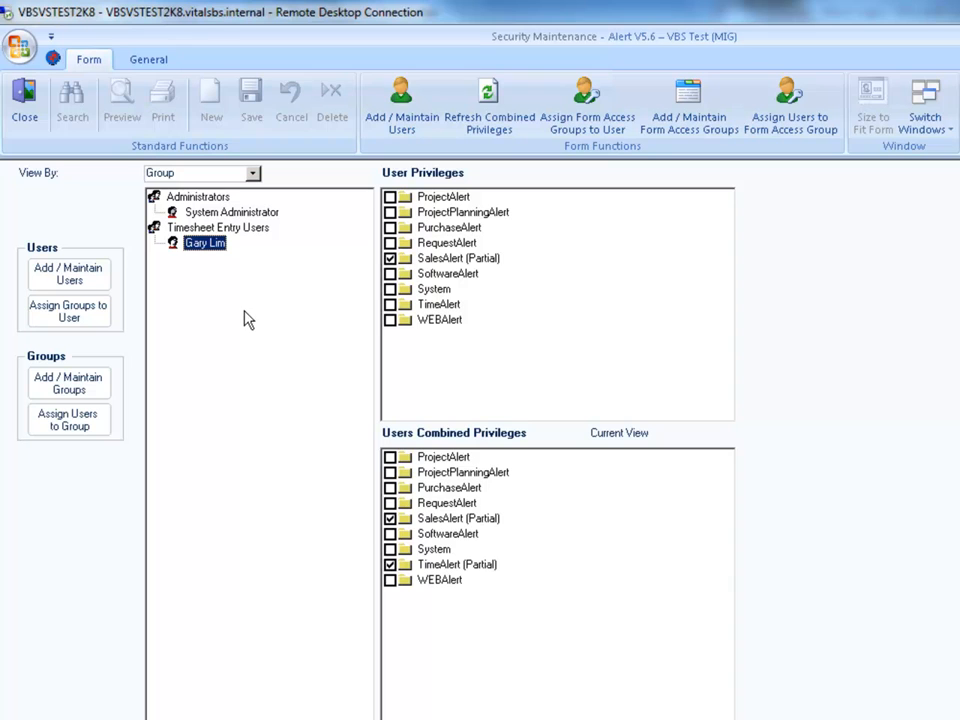
pyautogui.click(211, 244)
pyautogui.click(213, 228)
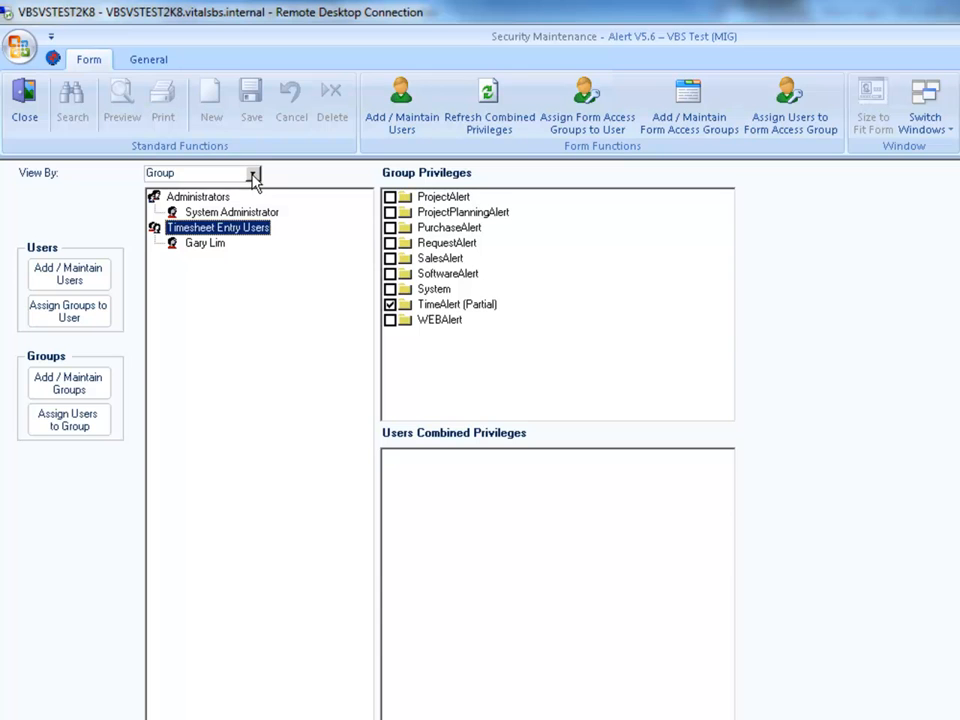
# Step: View security by User and examine the individual and combined privileges of the timesheet user and the System Administrator
pyautogui.click(254, 175)
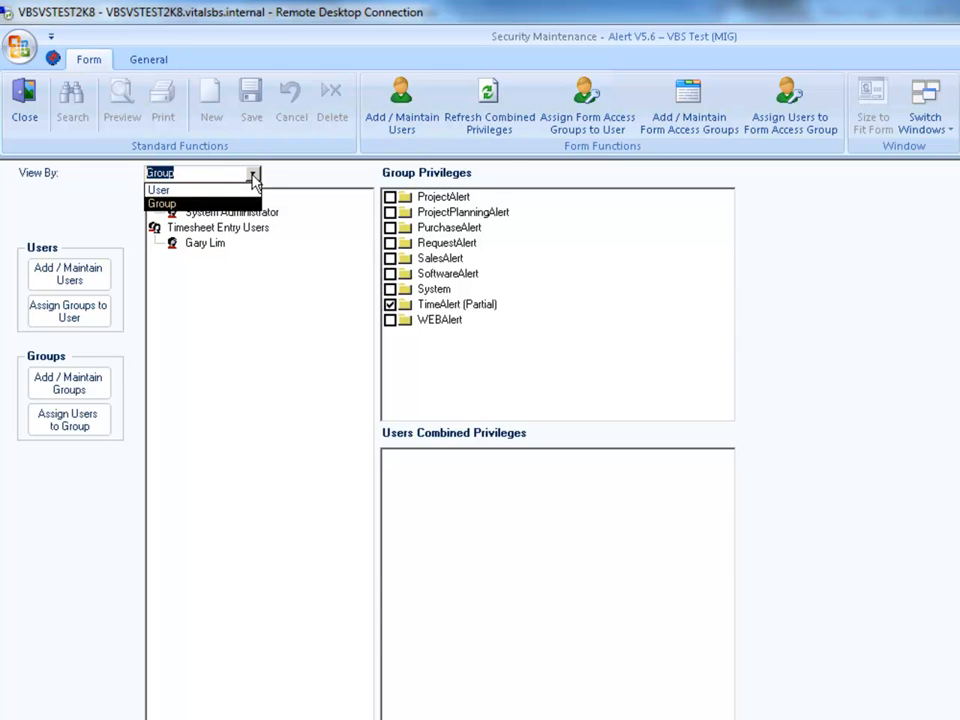
pyautogui.click(220, 191)
pyautogui.click(194, 198)
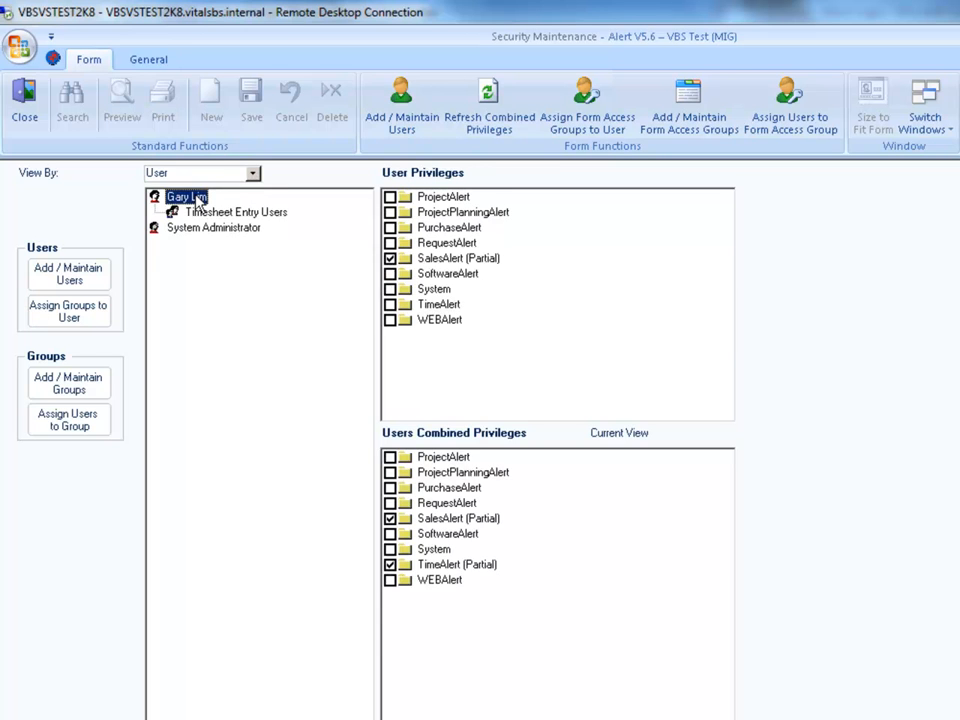
pyautogui.click(212, 227)
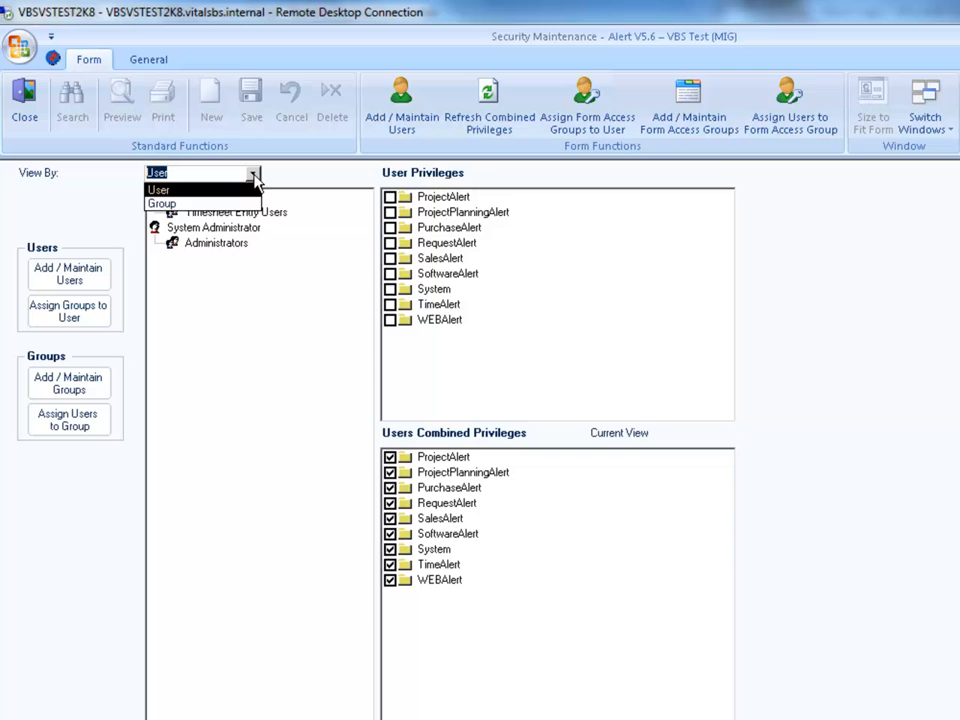
# Step: Return the security view to Group and compare the privileges of Timesheet Entry Users and Administrators
pyautogui.click(207, 204)
pyautogui.click(203, 214)
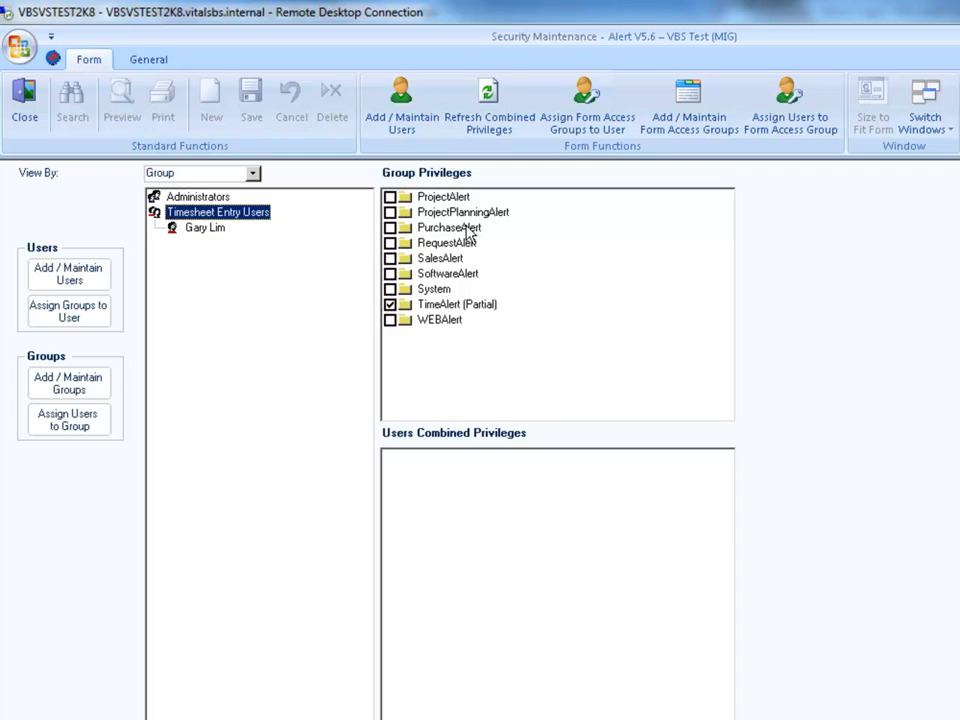
pyautogui.click(202, 198)
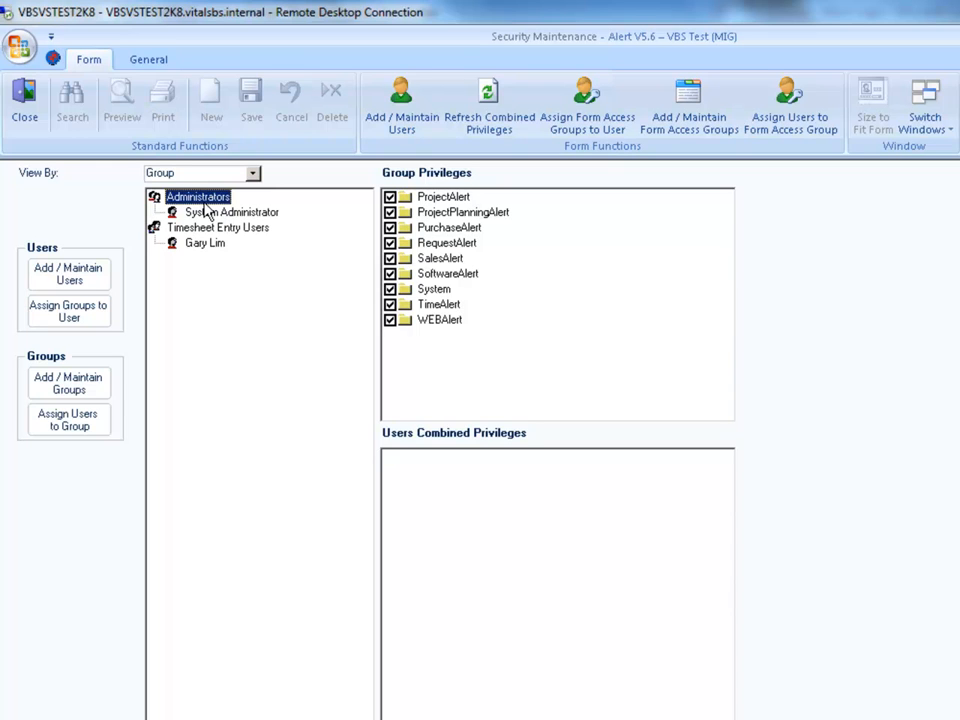
# Step: Expand the Administrators group's ProjectAlert and Maintenance privileges to examine the forms, and collapse both folders again
pyautogui.doubleClick(405, 199)
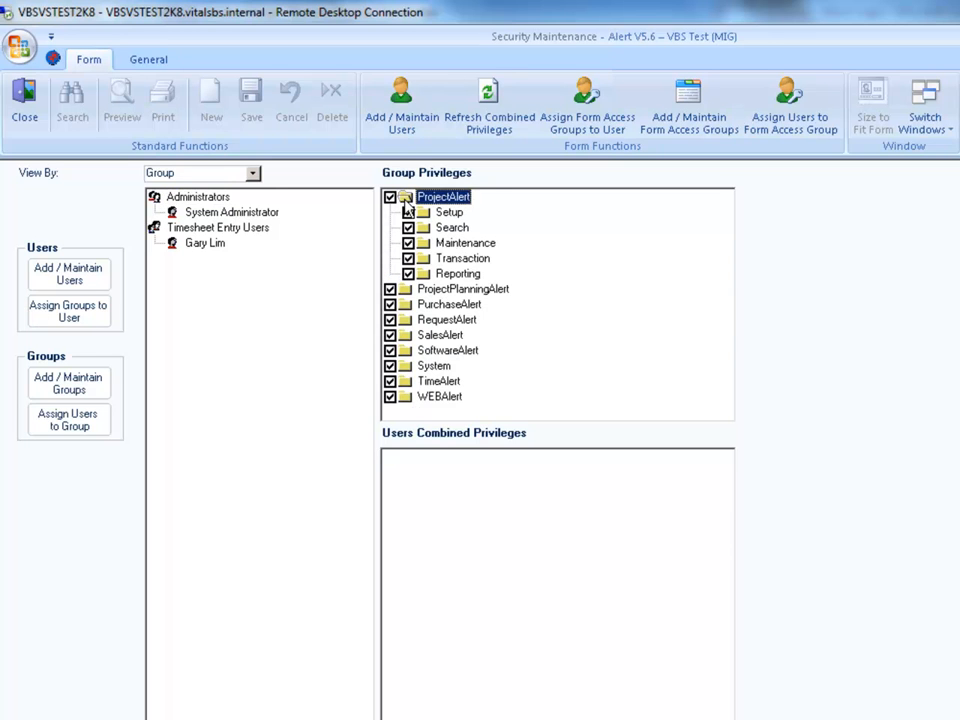
pyautogui.click(426, 244)
pyautogui.doubleClick(426, 245)
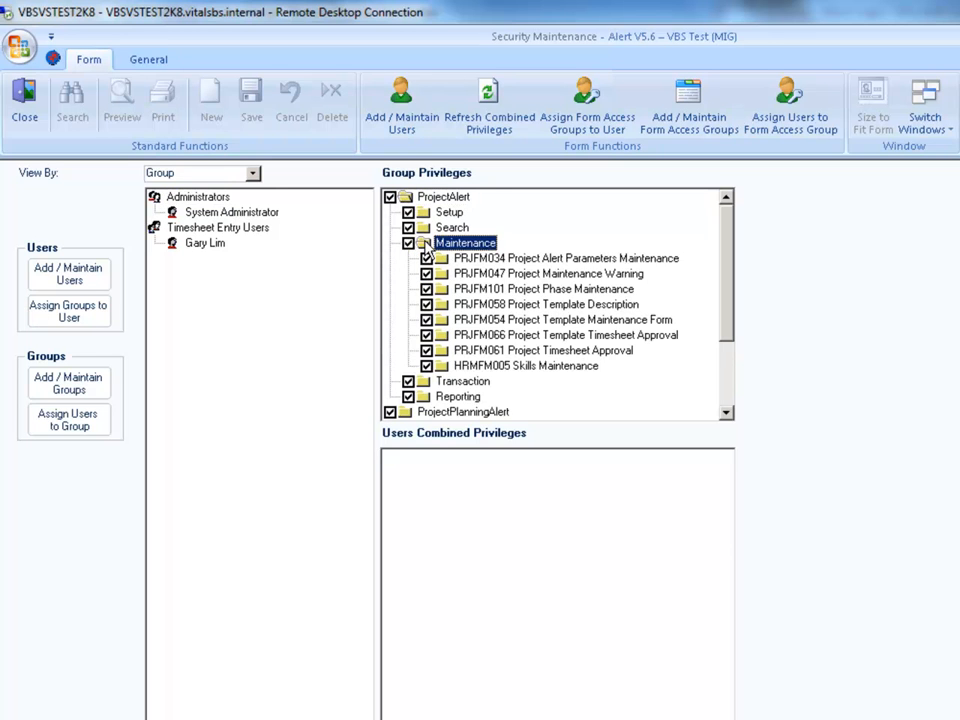
pyautogui.doubleClick(426, 245)
pyautogui.doubleClick(405, 199)
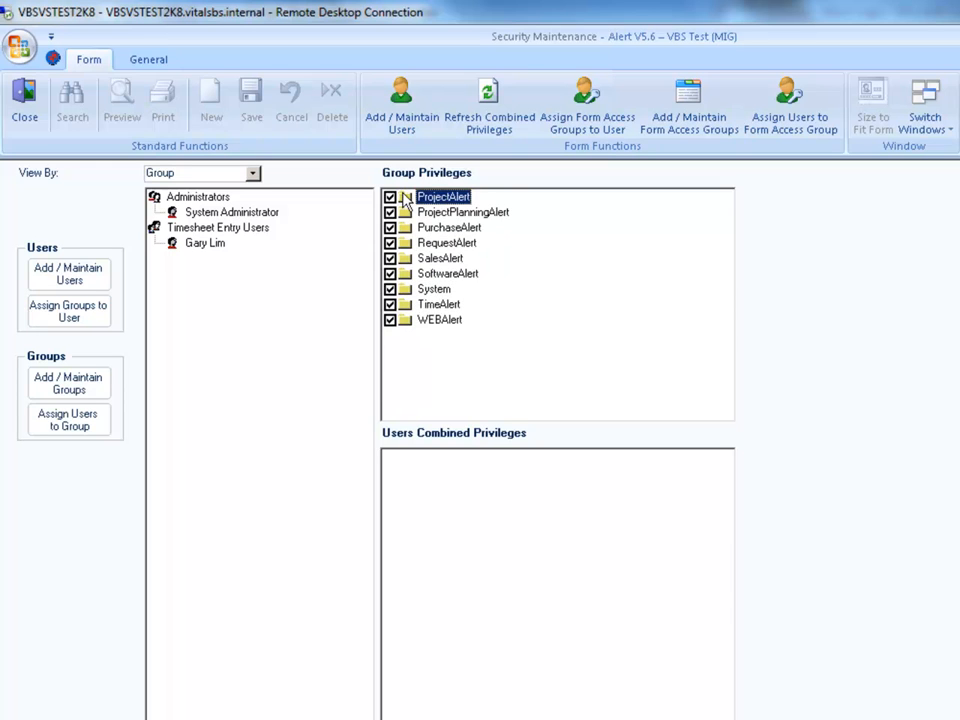
# Step: Examine the Search and Transaction forms in the Timesheet Entry Users group's TimeAlert privileges, and compare with the Administrators group's privileges
pyautogui.click(222, 230)
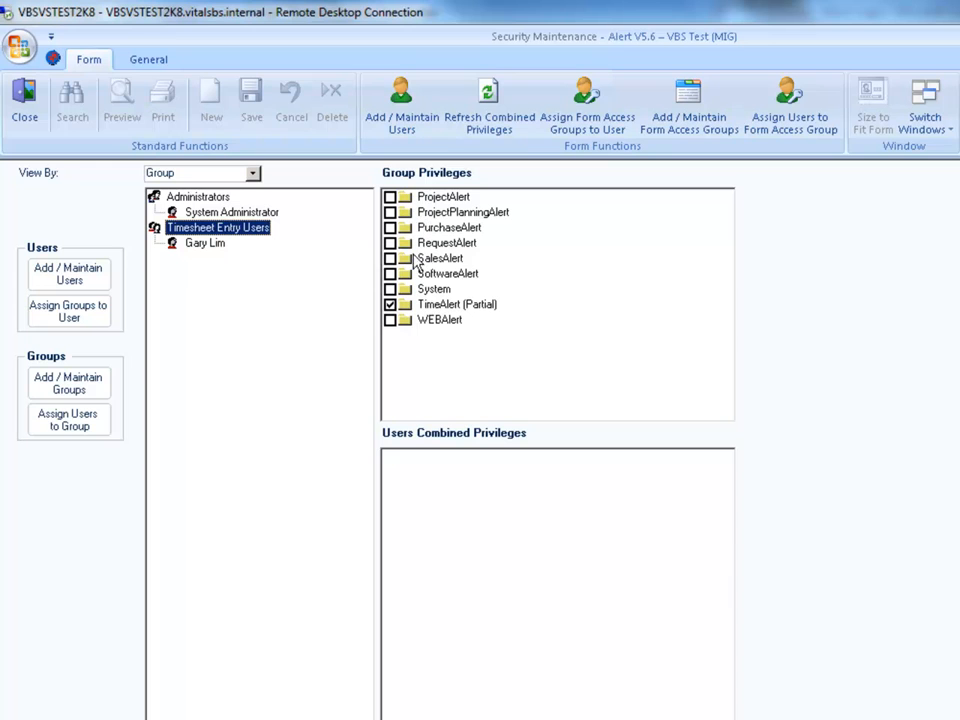
pyautogui.doubleClick(409, 306)
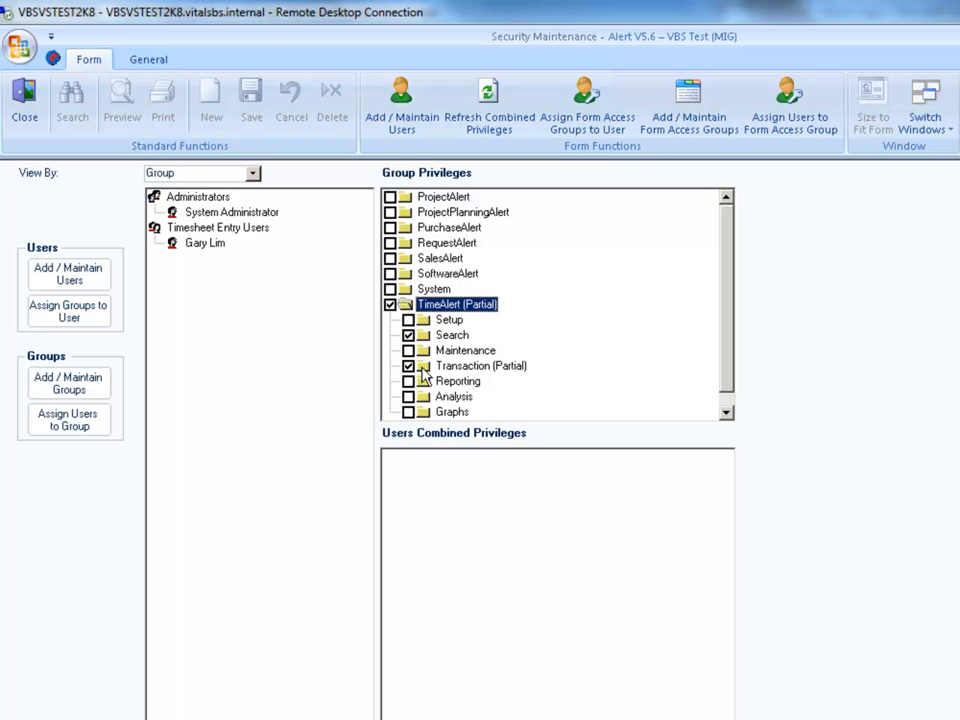
pyautogui.doubleClick(423, 366)
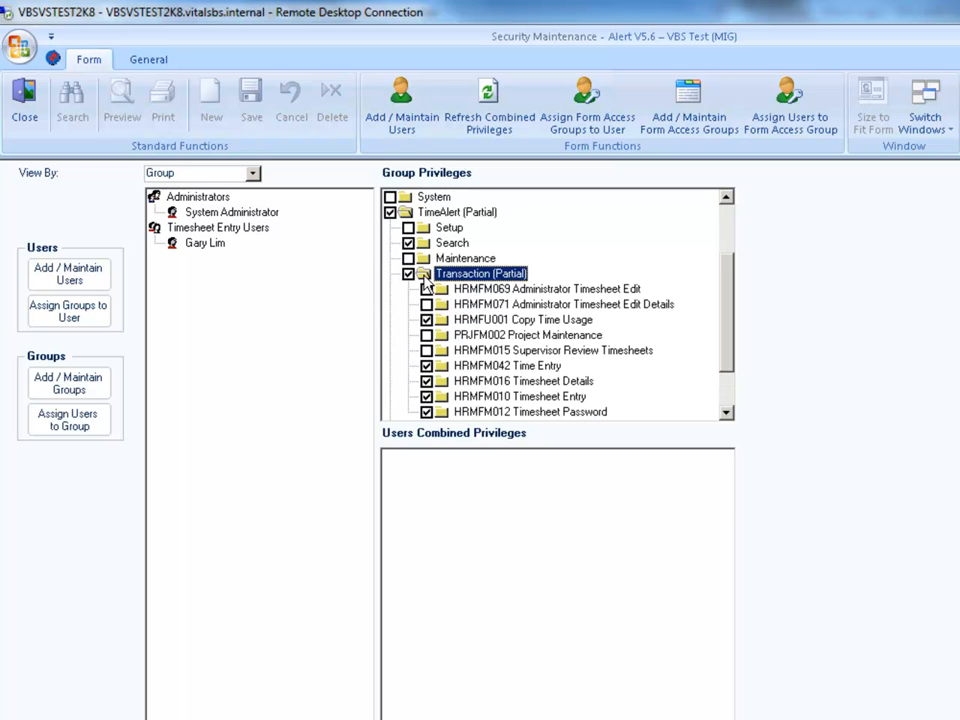
pyautogui.doubleClick(423, 280)
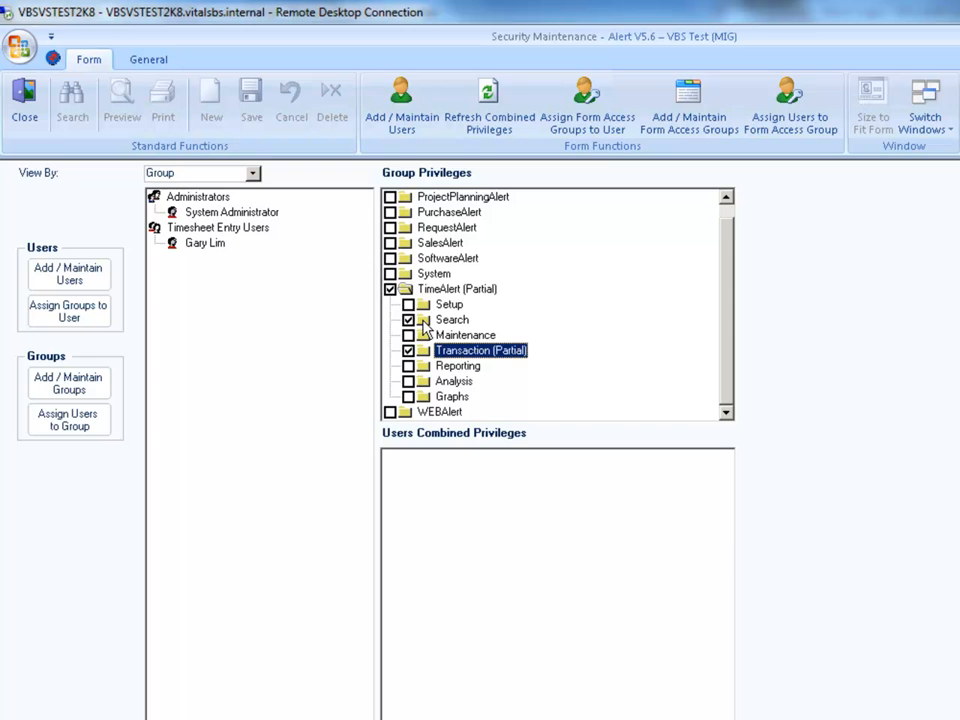
pyautogui.doubleClick(424, 322)
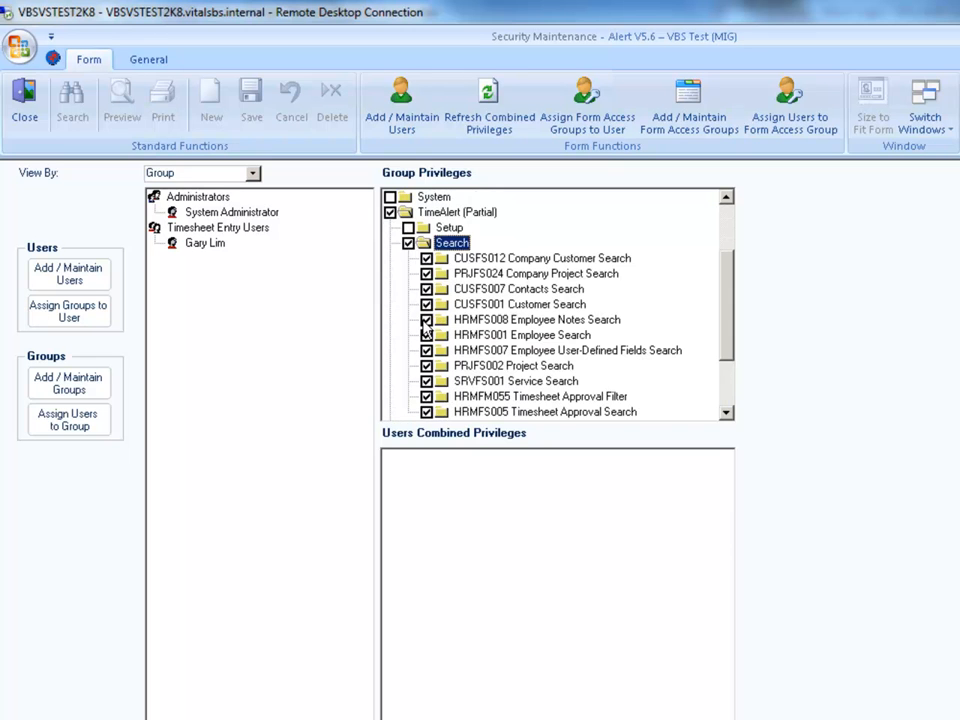
pyautogui.doubleClick(424, 252)
pyautogui.doubleClick(410, 289)
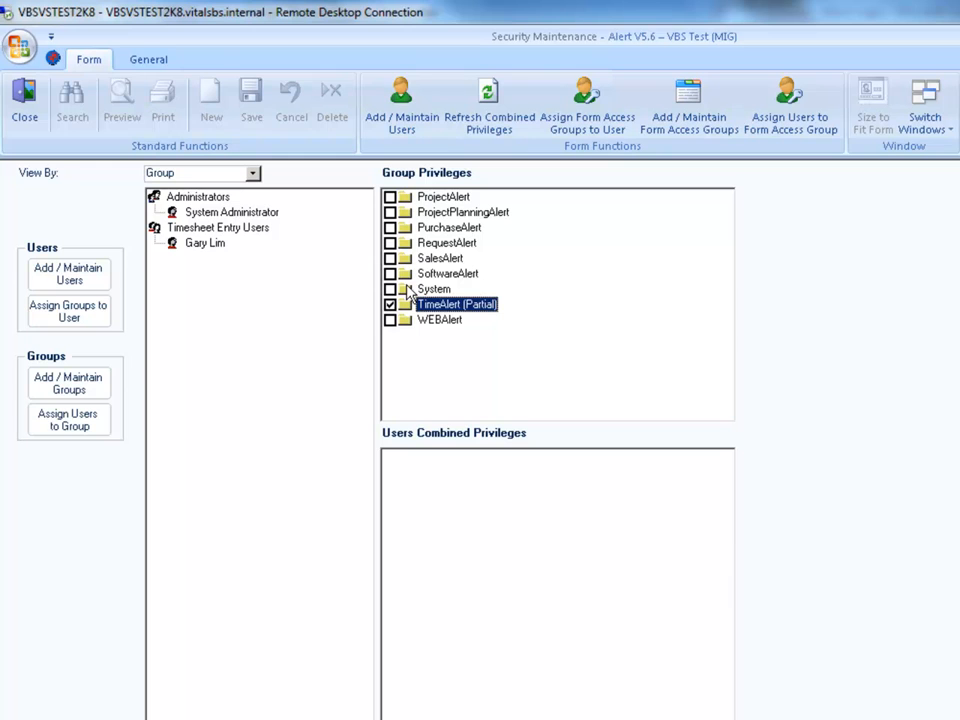
pyautogui.click(198, 197)
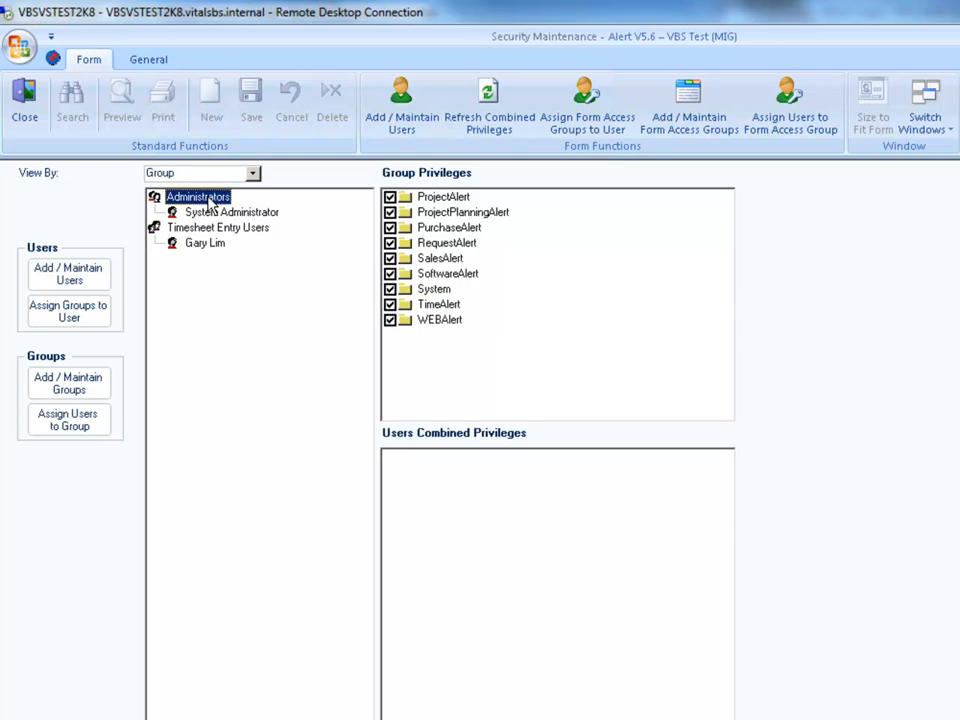
# Step: Grant the timesheet user individual access to PRJFS008 Project Template Search Form under ProjectAlert Search, and collapse the ProjectAlert folder
pyautogui.click(216, 246)
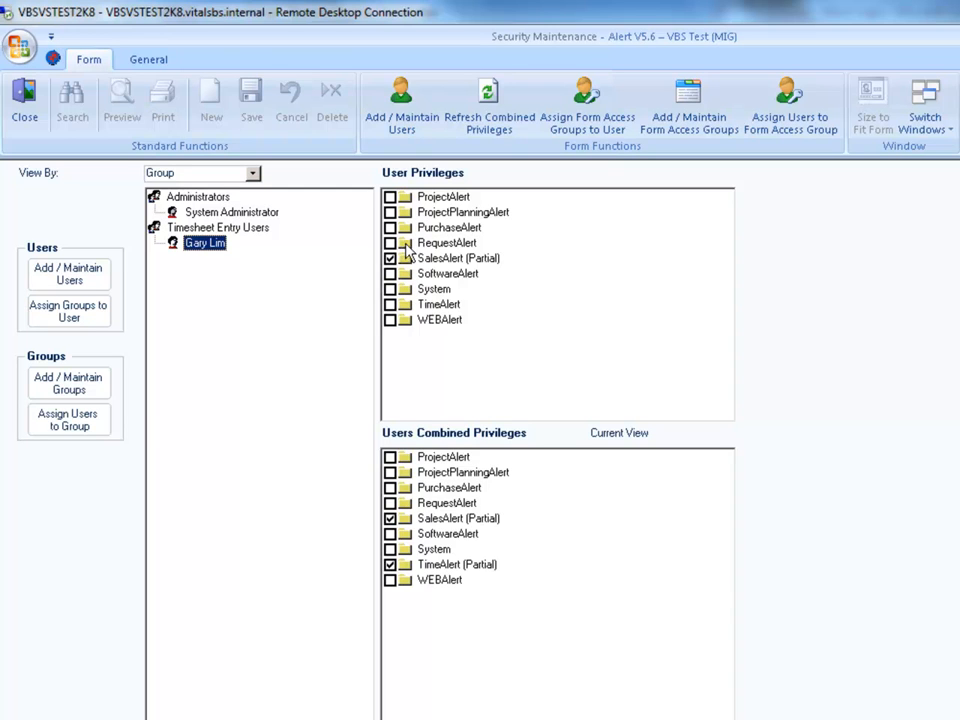
pyautogui.doubleClick(412, 198)
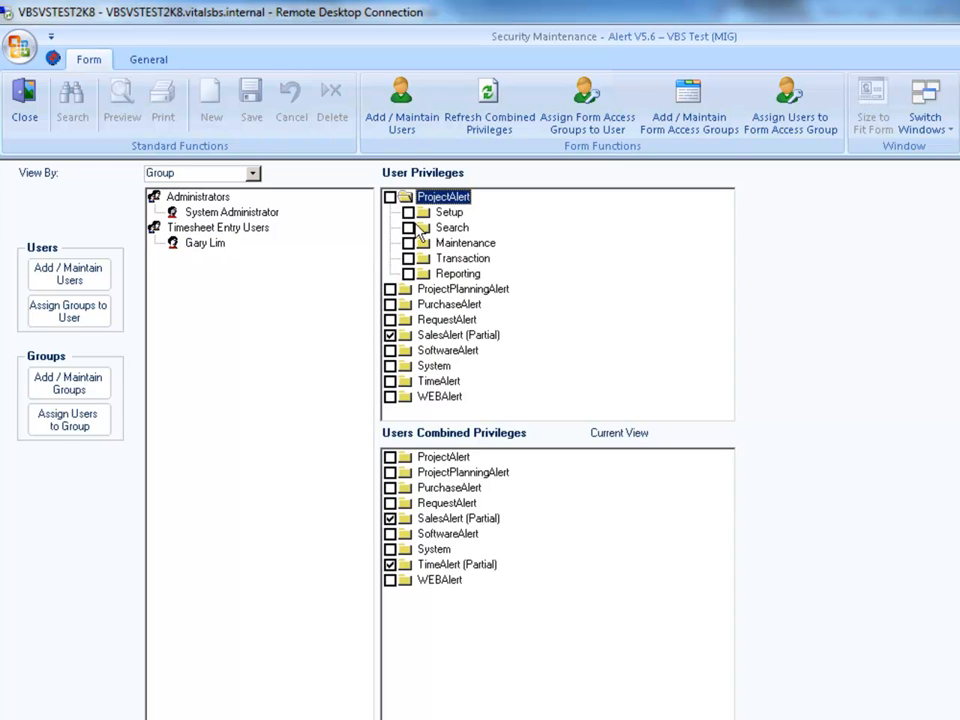
pyautogui.doubleClick(423, 230)
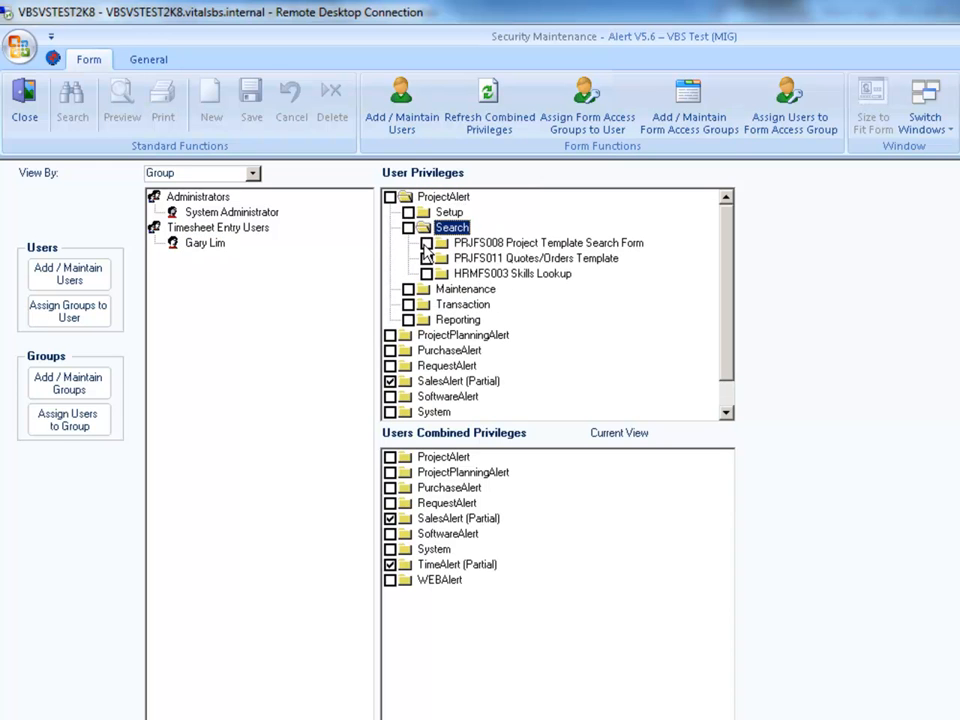
pyautogui.click(425, 244)
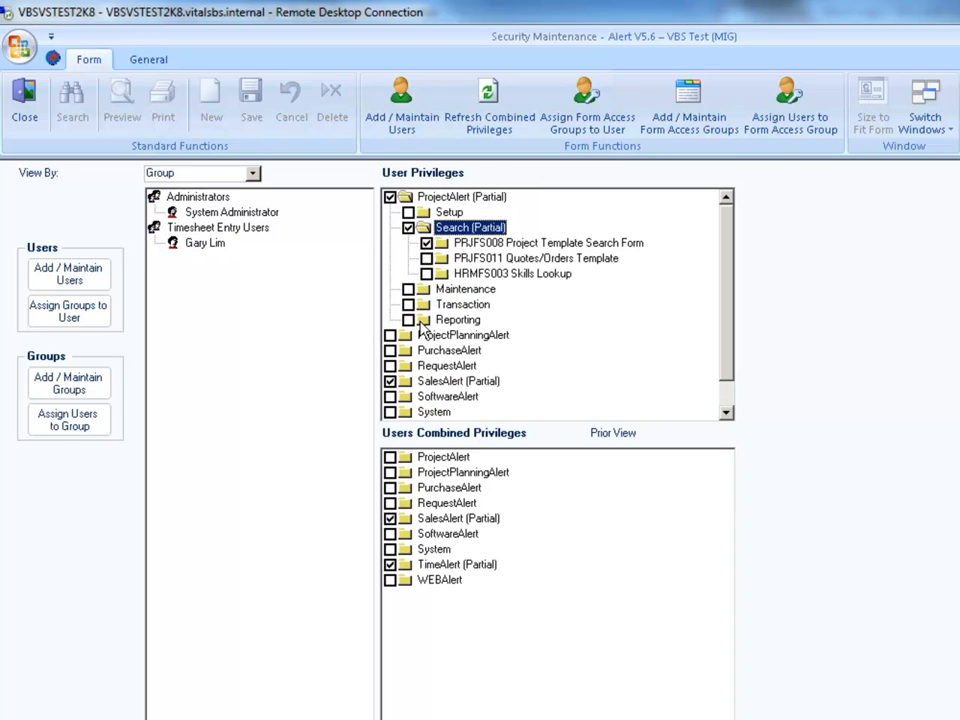
pyautogui.click(405, 198)
pyautogui.click(405, 200)
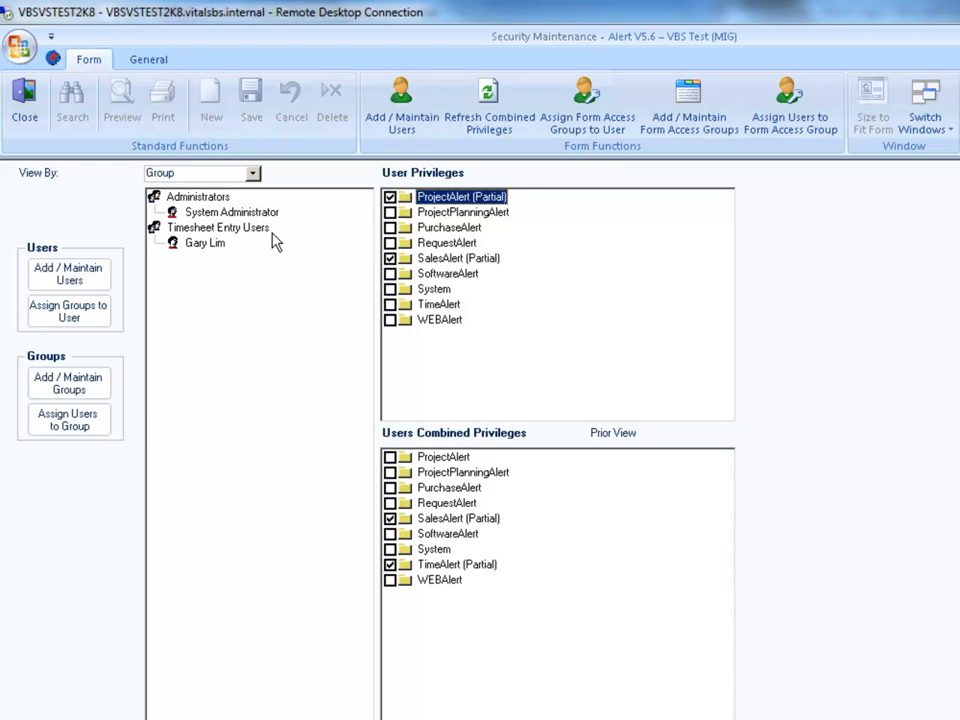
# Step: Compare the Timesheet Entry Users group's privileges with the timesheet user's individual and combined privileges, and view the Administrators group's privileges
pyautogui.click(214, 229)
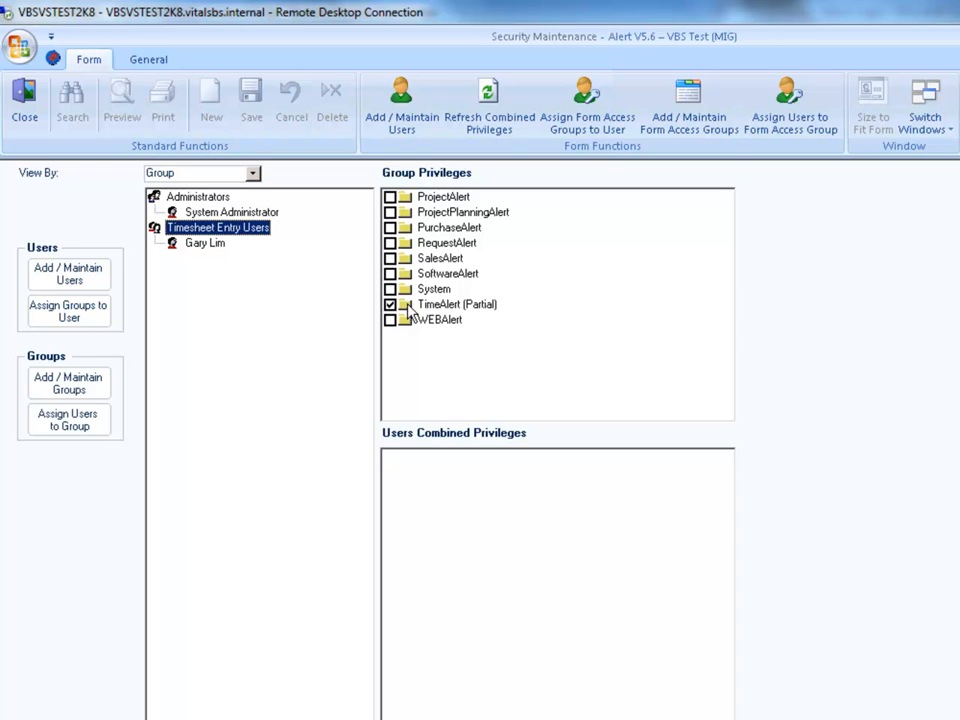
pyautogui.click(222, 246)
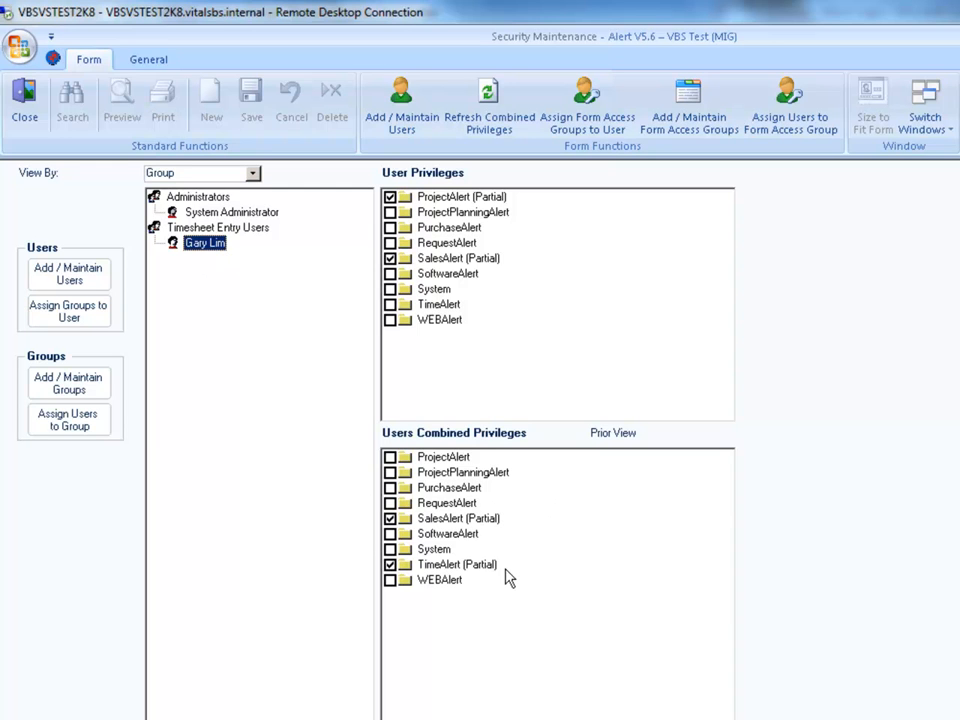
pyautogui.click(212, 246)
pyautogui.click(240, 229)
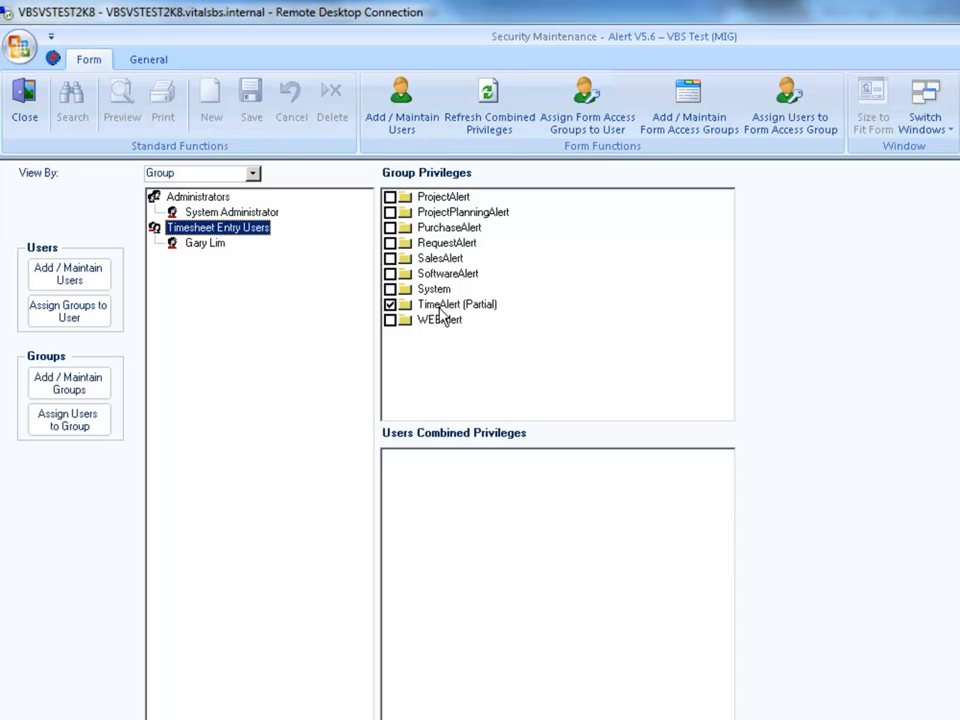
pyautogui.click(210, 243)
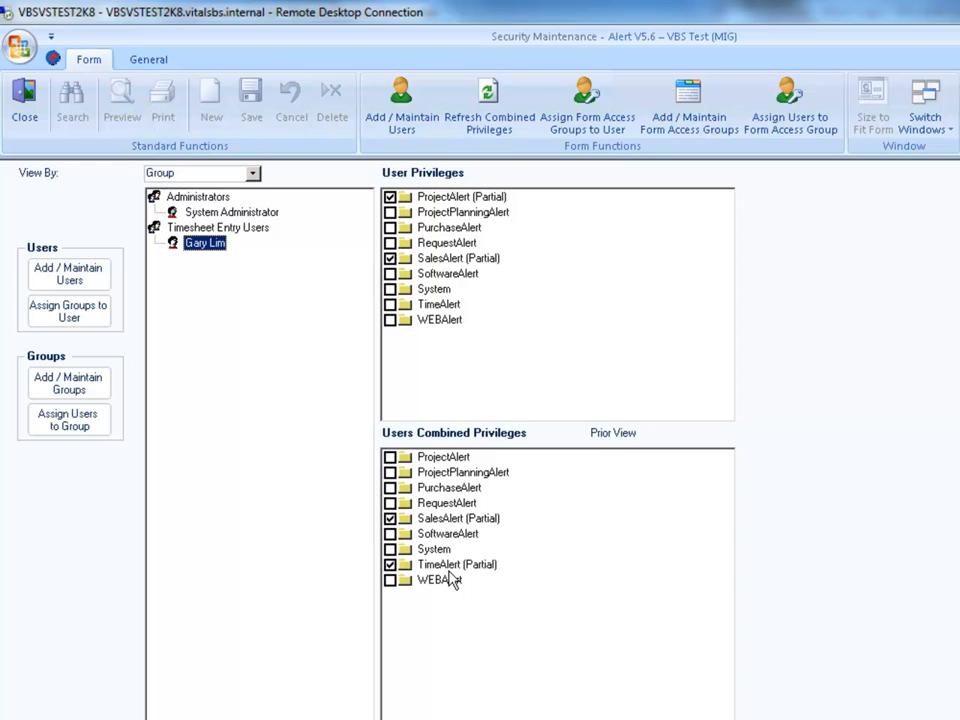
pyautogui.click(210, 228)
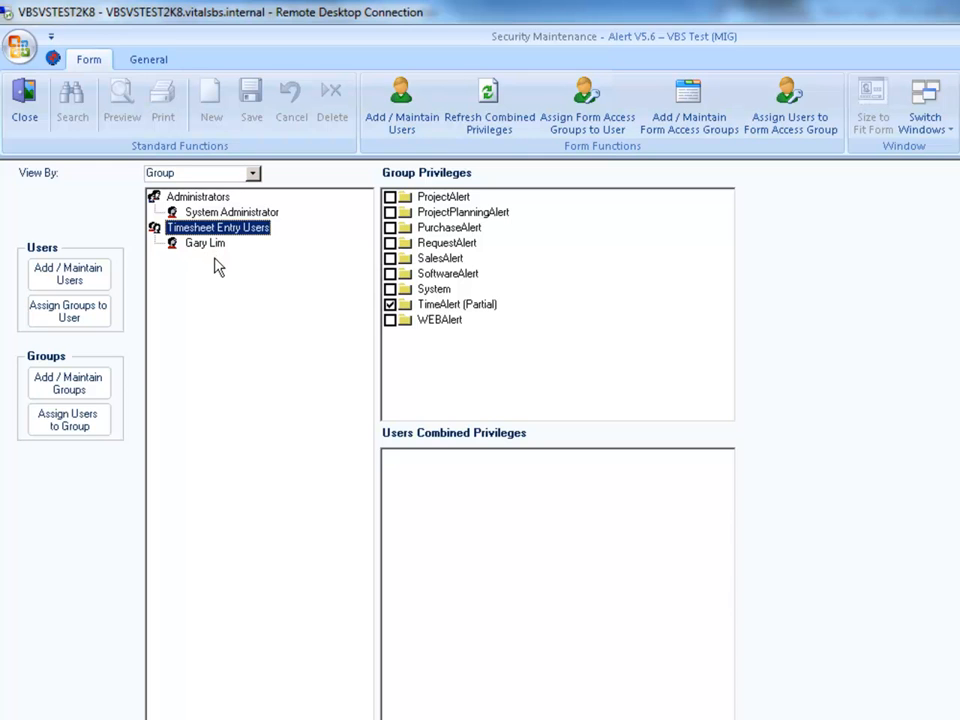
pyautogui.click(206, 199)
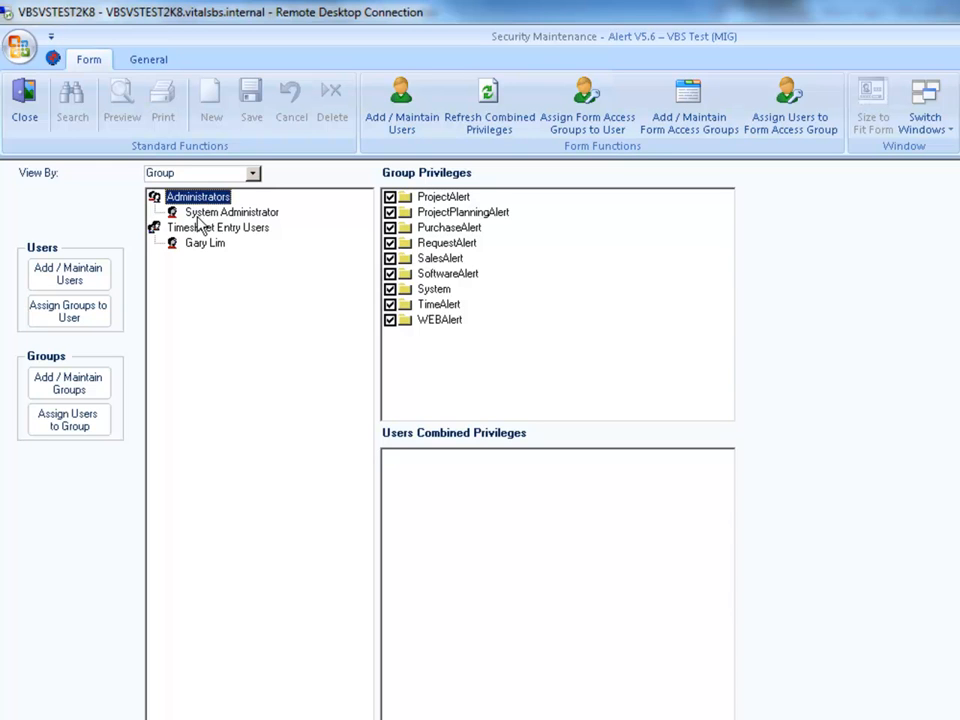
# Step: Review the form access groups assigned to the timesheet user and the users assigned to Timesheet Entry Users, leaving both assignments as they are
pyautogui.click(68, 313)
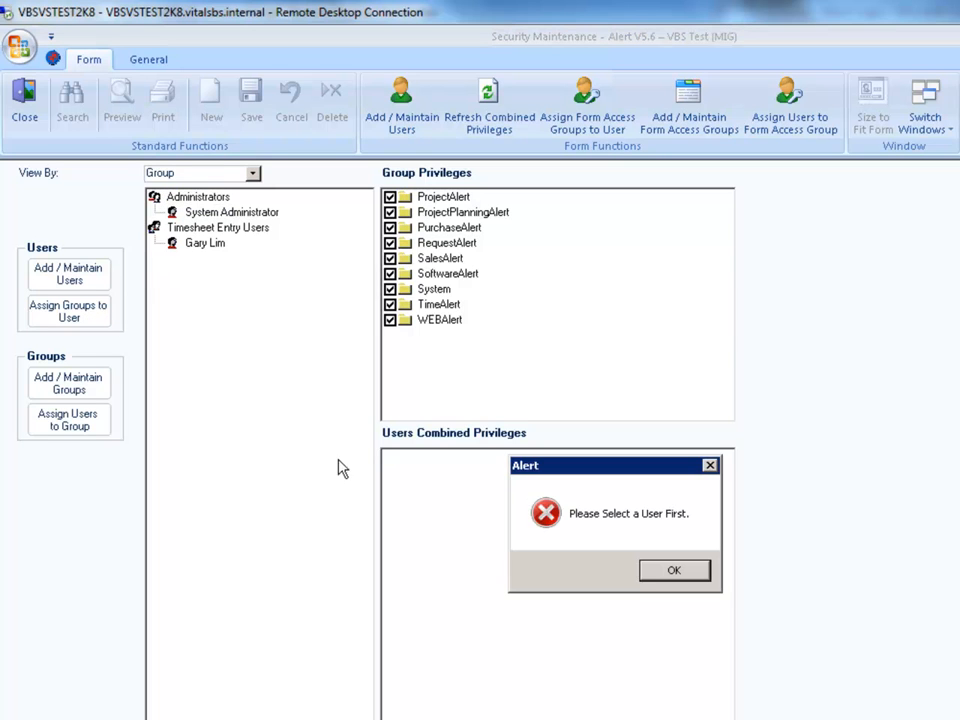
pyautogui.click(665, 575)
pyautogui.click(208, 244)
pyautogui.click(70, 315)
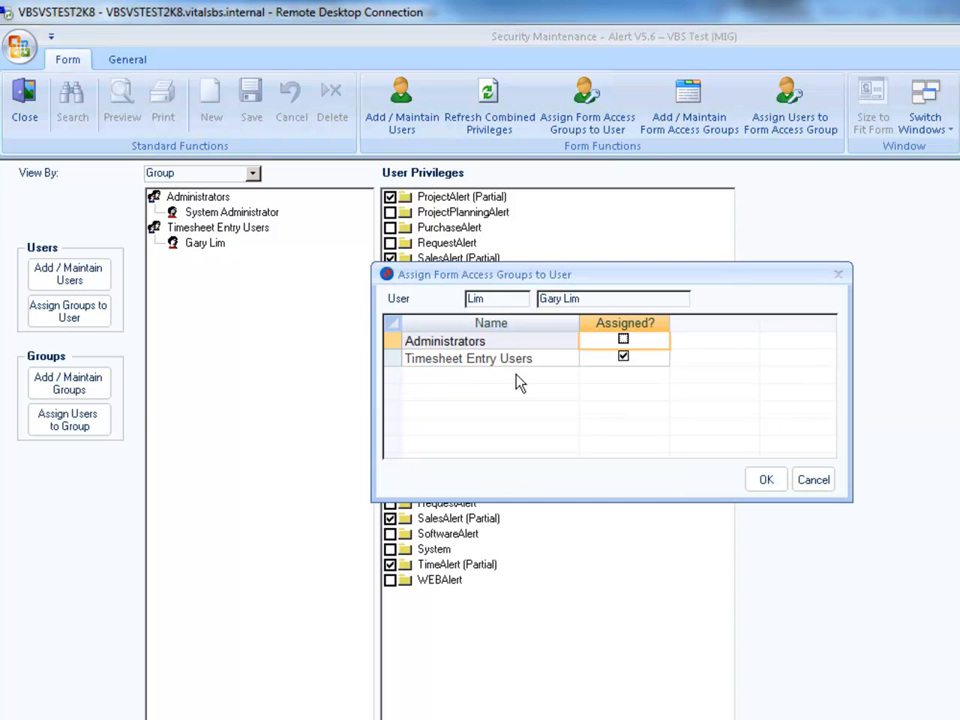
pyautogui.click(813, 482)
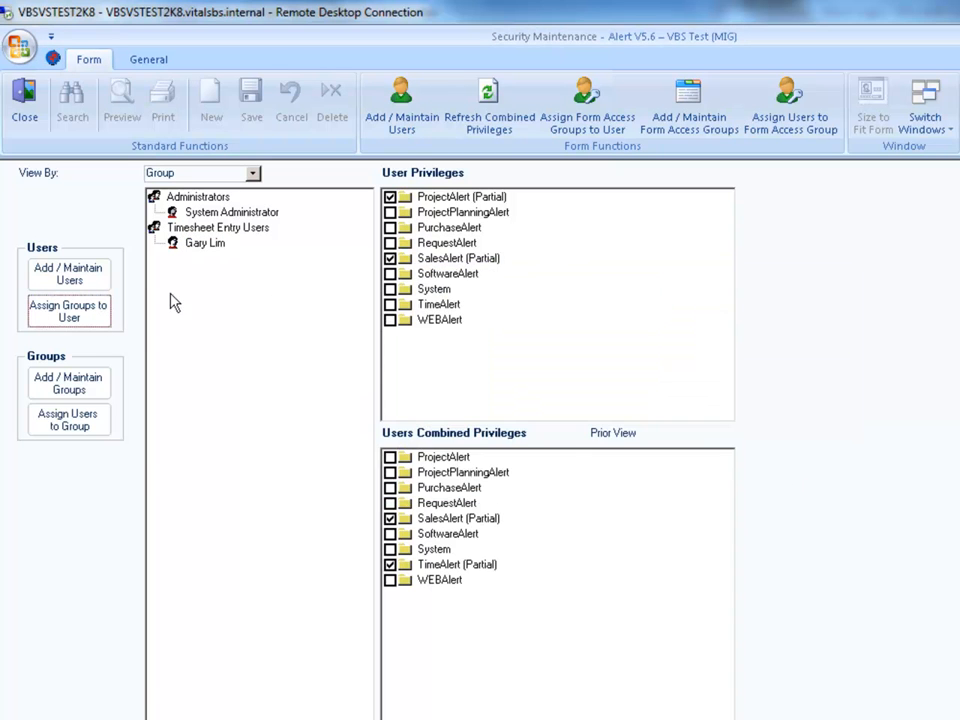
pyautogui.click(190, 228)
pyautogui.click(98, 420)
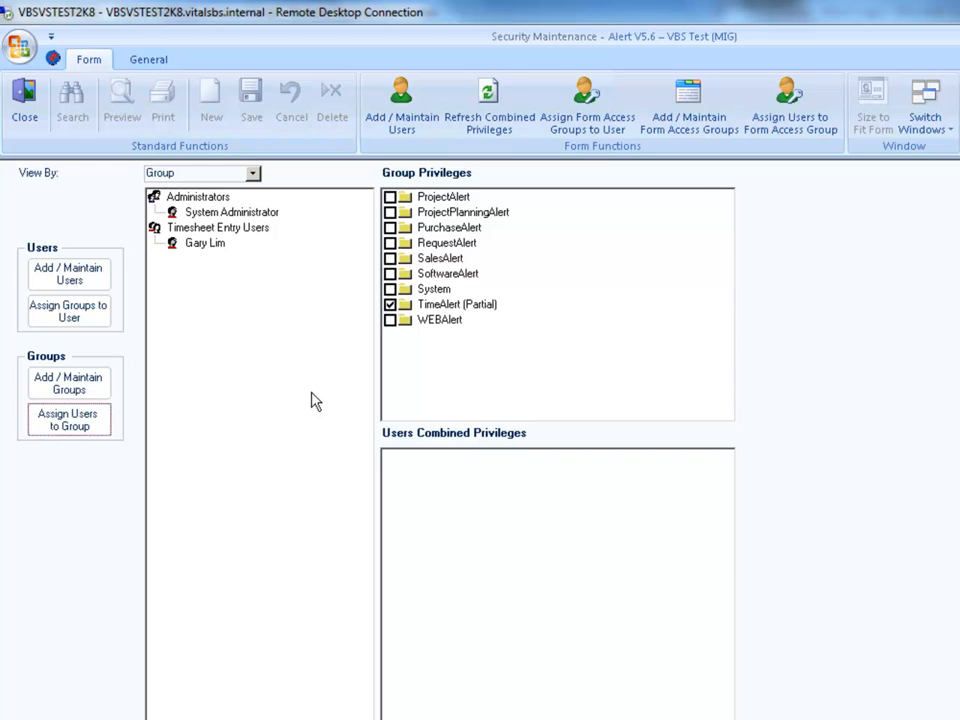
# Step: Grant the Timesheet Entry Users group access to SYSFX007 Project Alert Setup under ProjectAlert Setup, and close Security Maintenance
pyautogui.click(226, 229)
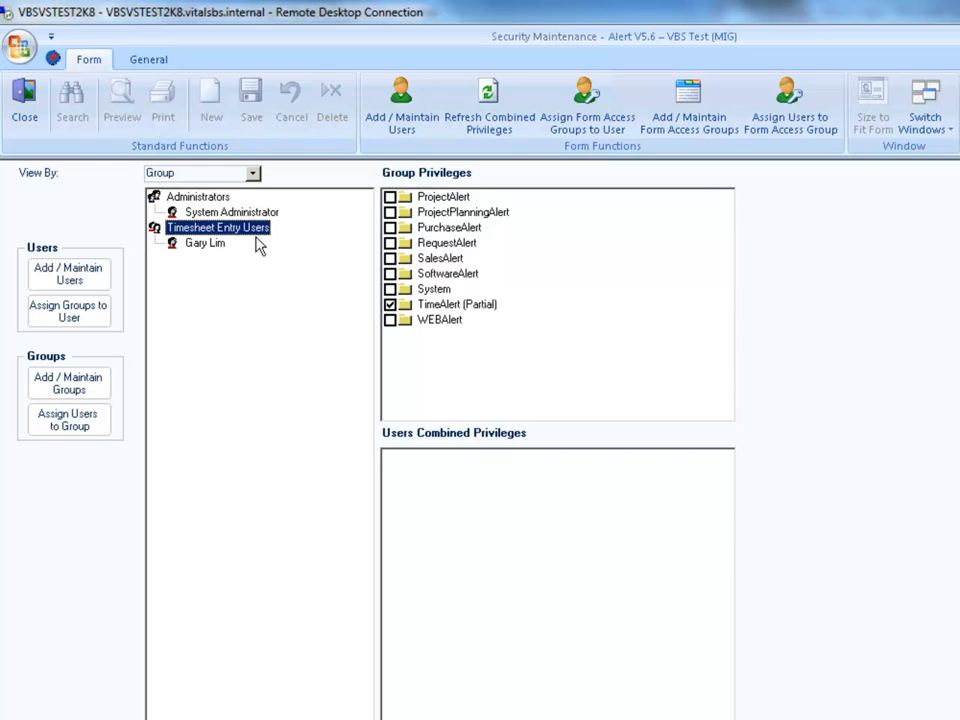
pyautogui.doubleClick(440, 197)
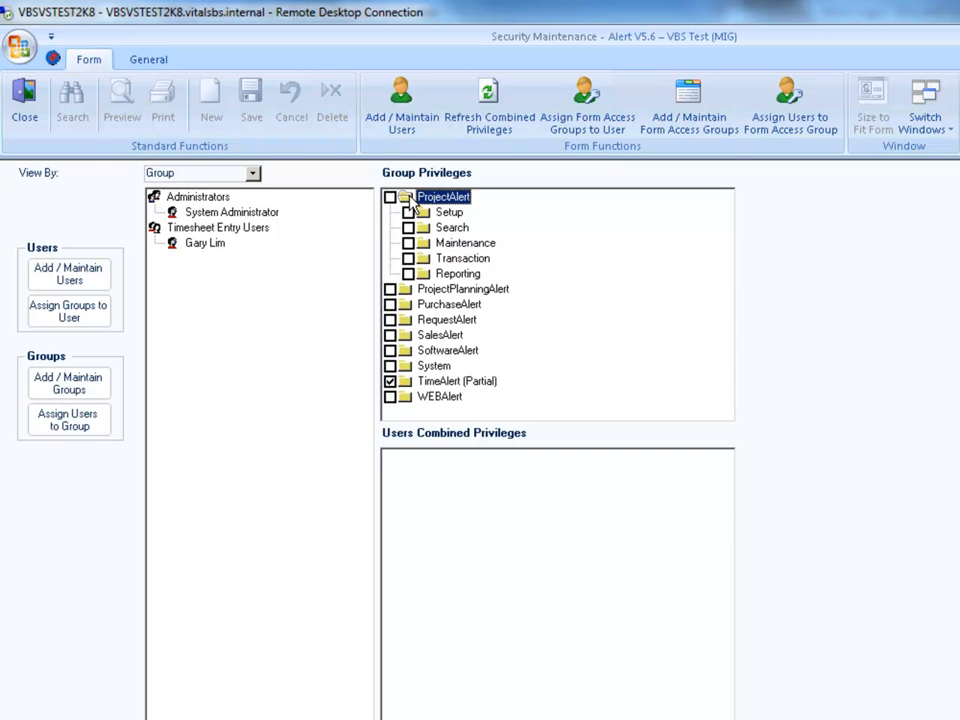
pyautogui.doubleClick(427, 217)
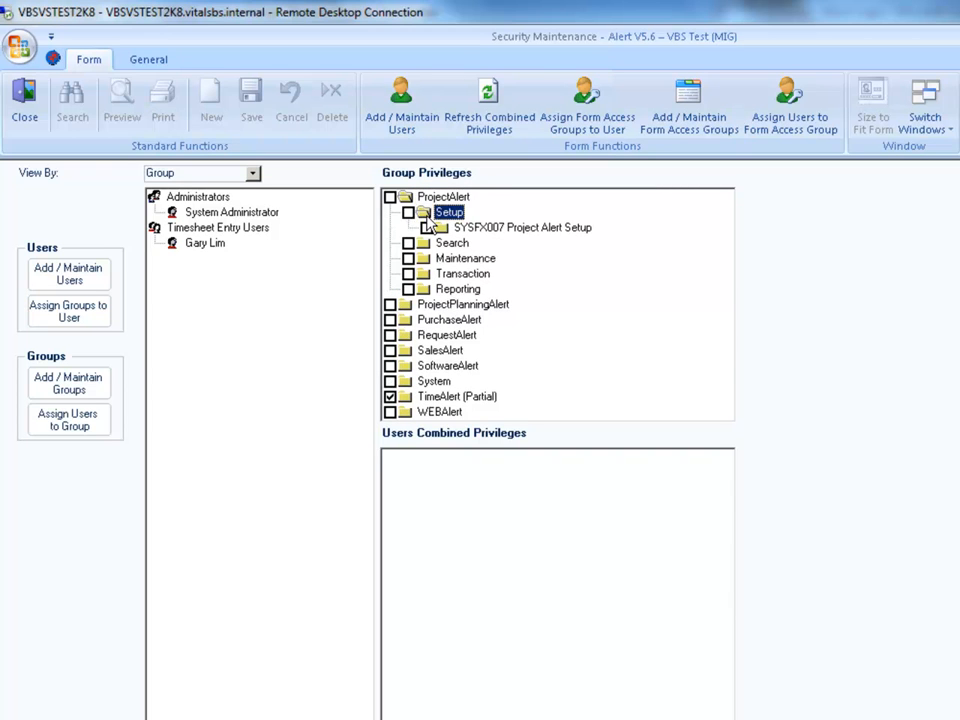
pyautogui.click(426, 228)
pyautogui.click(38, 120)
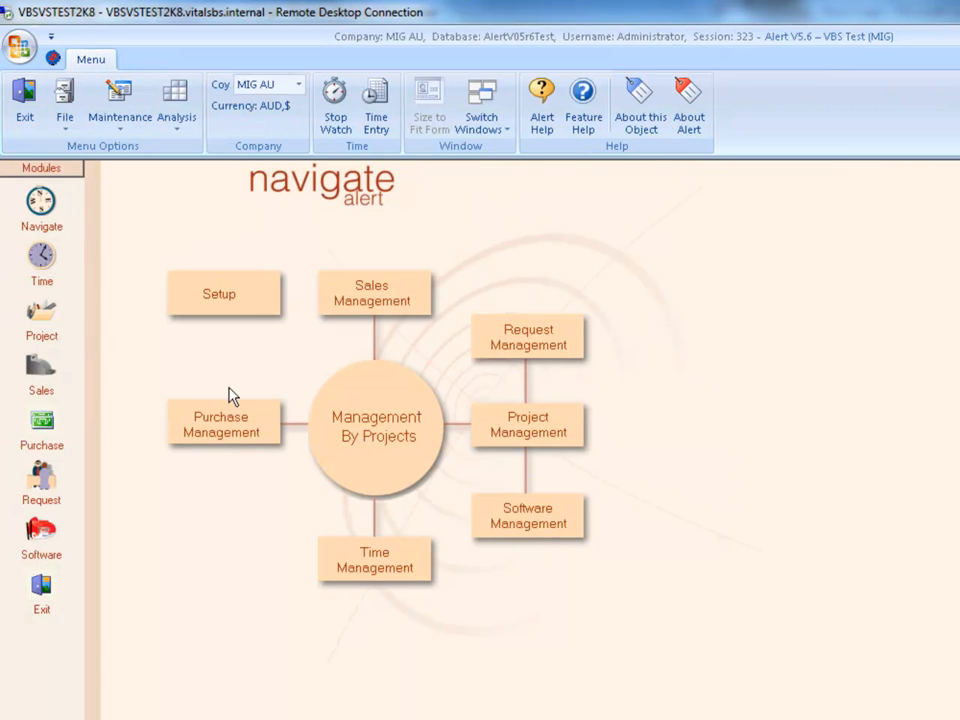
# Step: View the Sales module's transaction options without opening any form
pyautogui.click(47, 373)
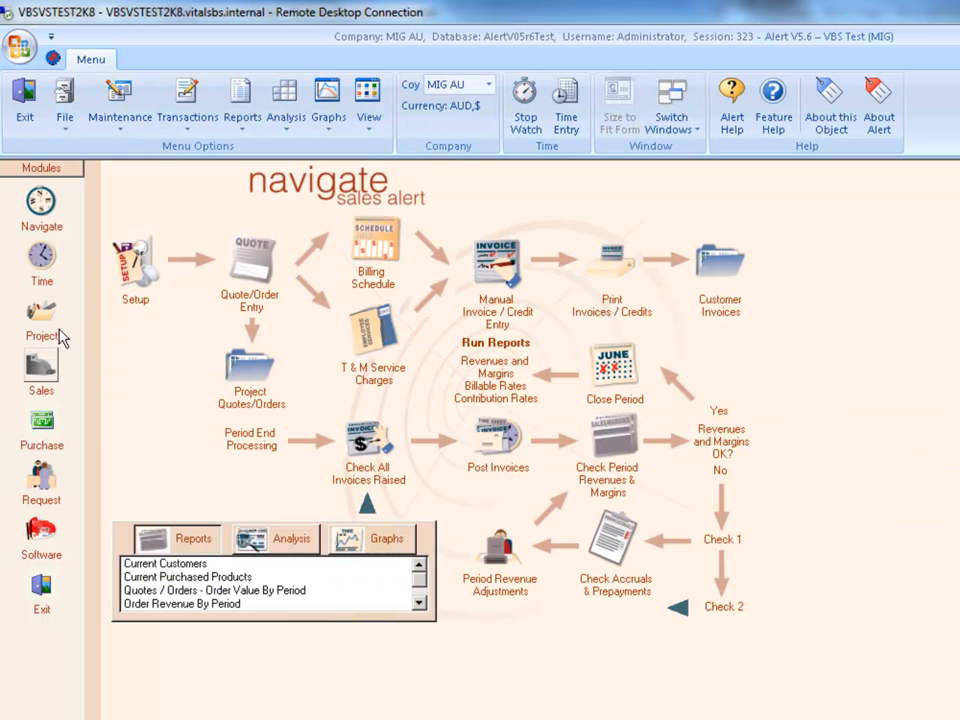
pyautogui.click(190, 132)
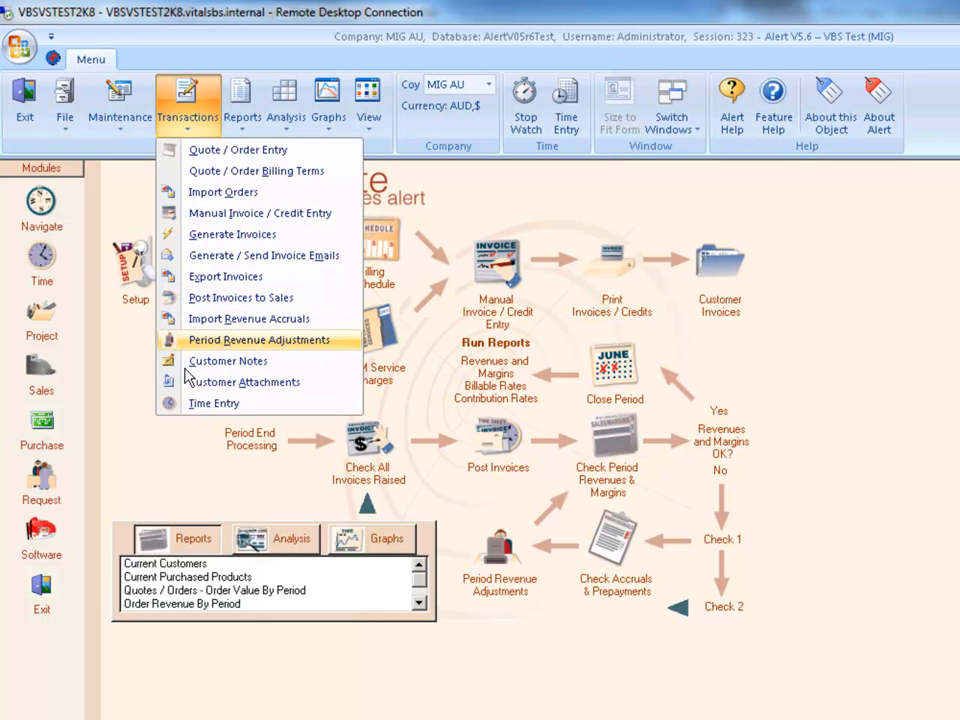
pyautogui.click(104, 300)
# Step: Return to the Navigate module, open User Maintenance and look up the timesheet user's record
pyautogui.click(41, 203)
pyautogui.click(124, 129)
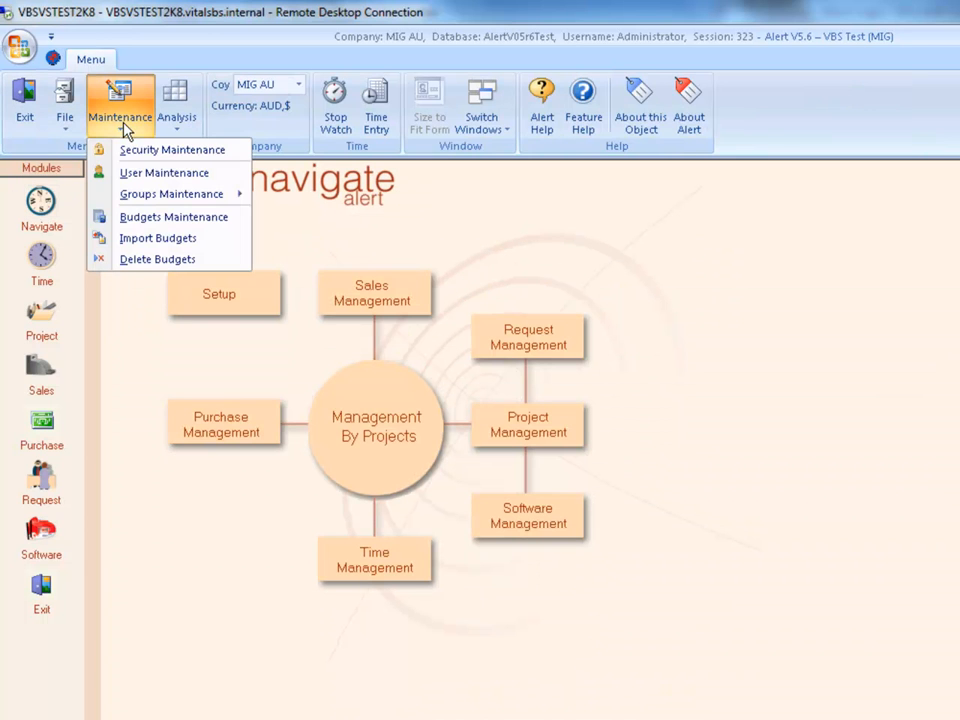
pyautogui.click(121, 153)
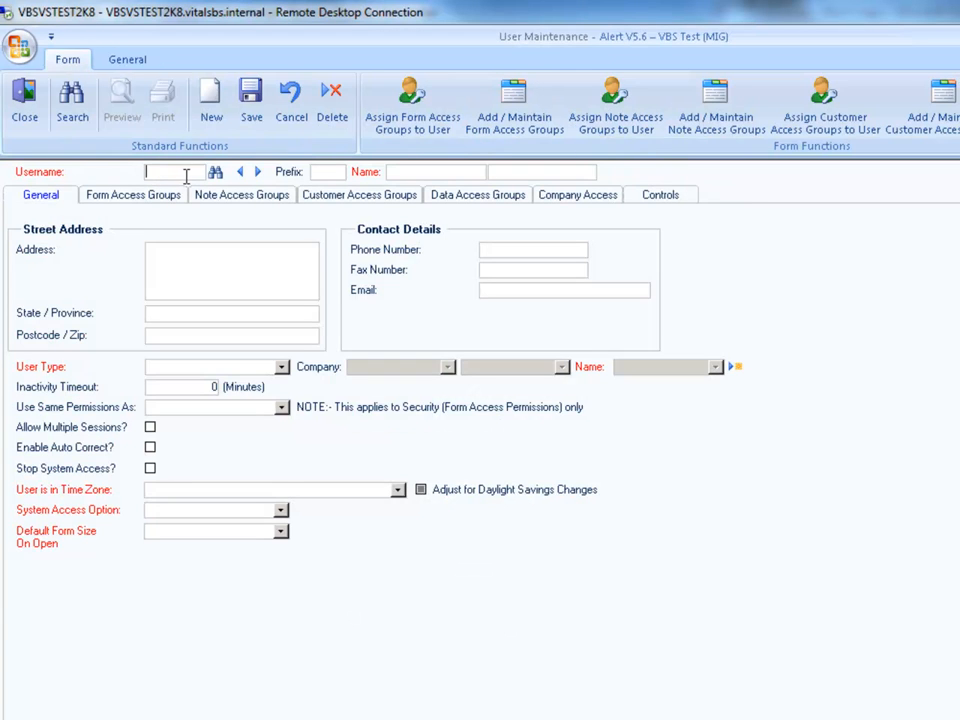
pyautogui.write('1')
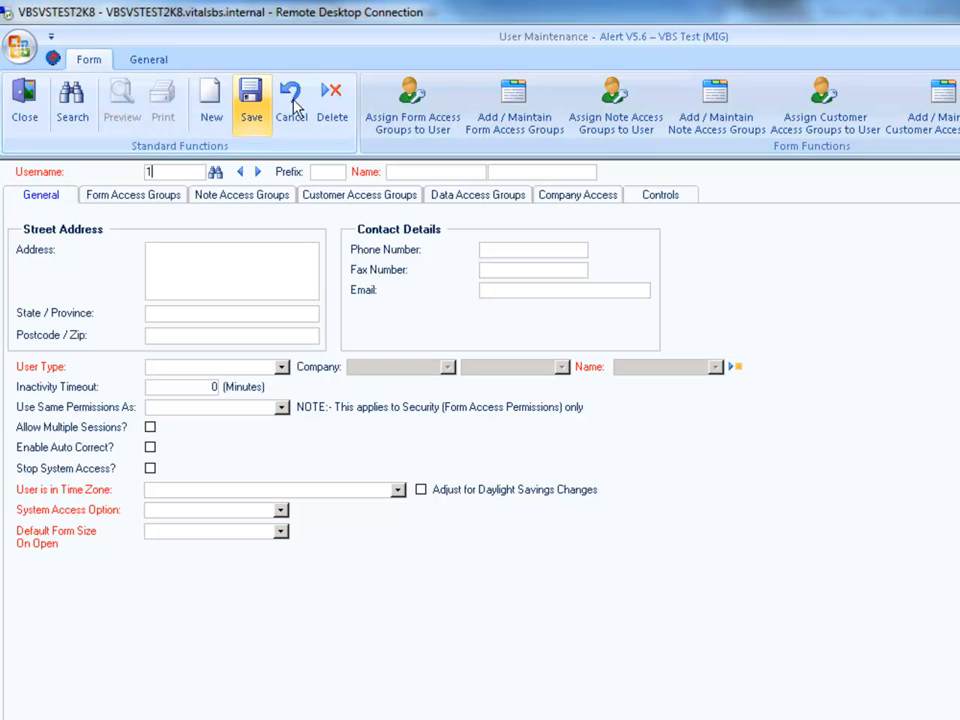
pyautogui.click(291, 100)
pyautogui.click(215, 171)
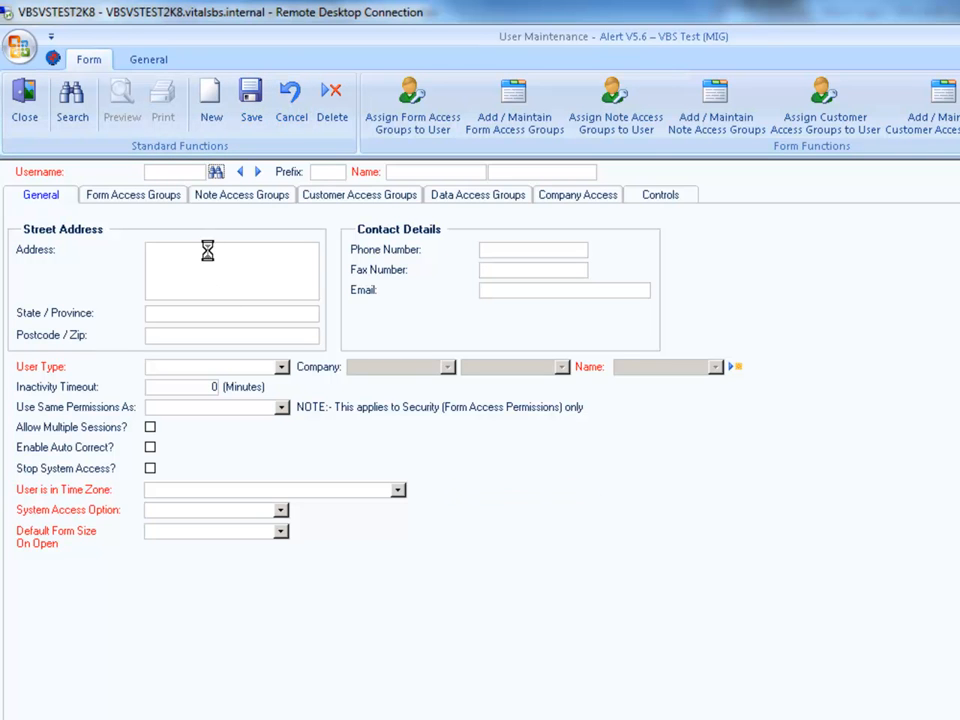
pyautogui.doubleClick(134, 414)
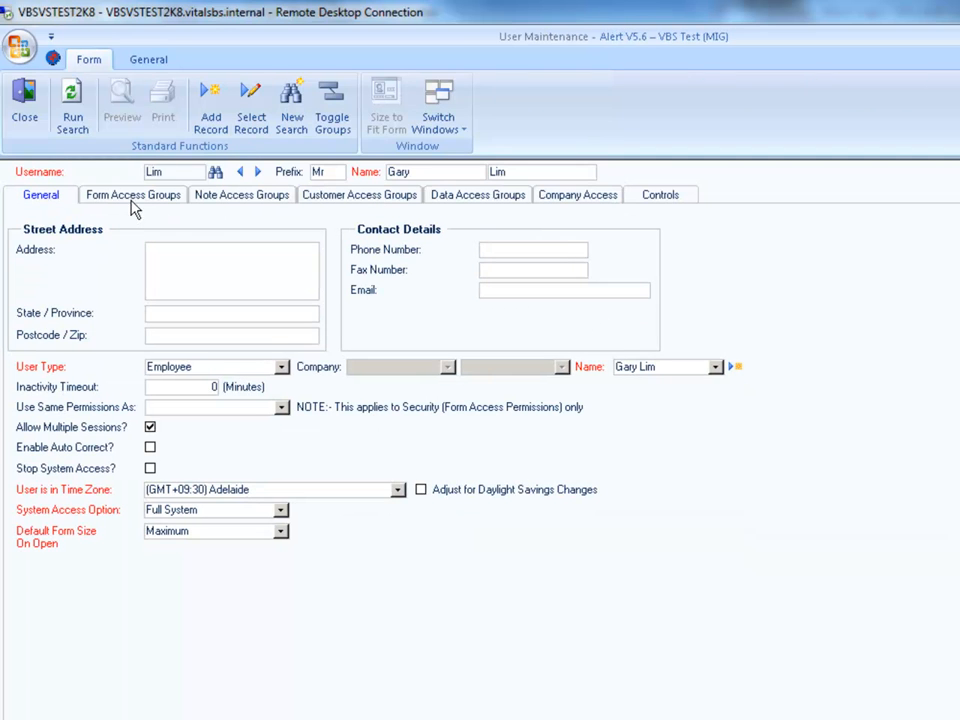
# Step: Review the timesheet user's form access groups and the group assignment dialog, cancel without changes and close User Maintenance
pyautogui.click(133, 196)
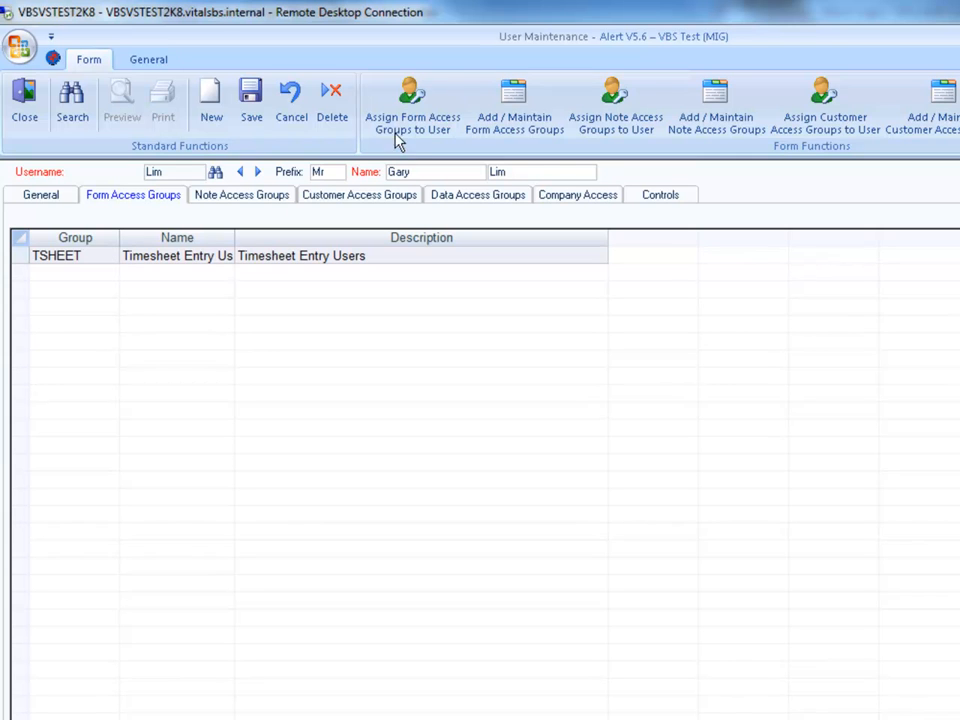
pyautogui.click(420, 110)
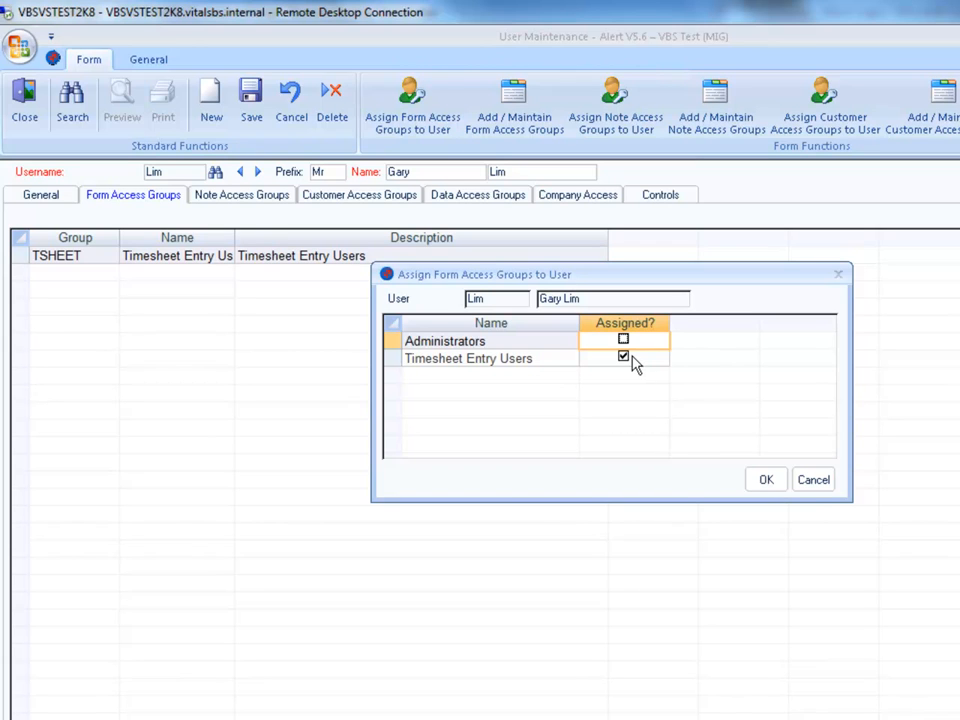
pyautogui.click(814, 482)
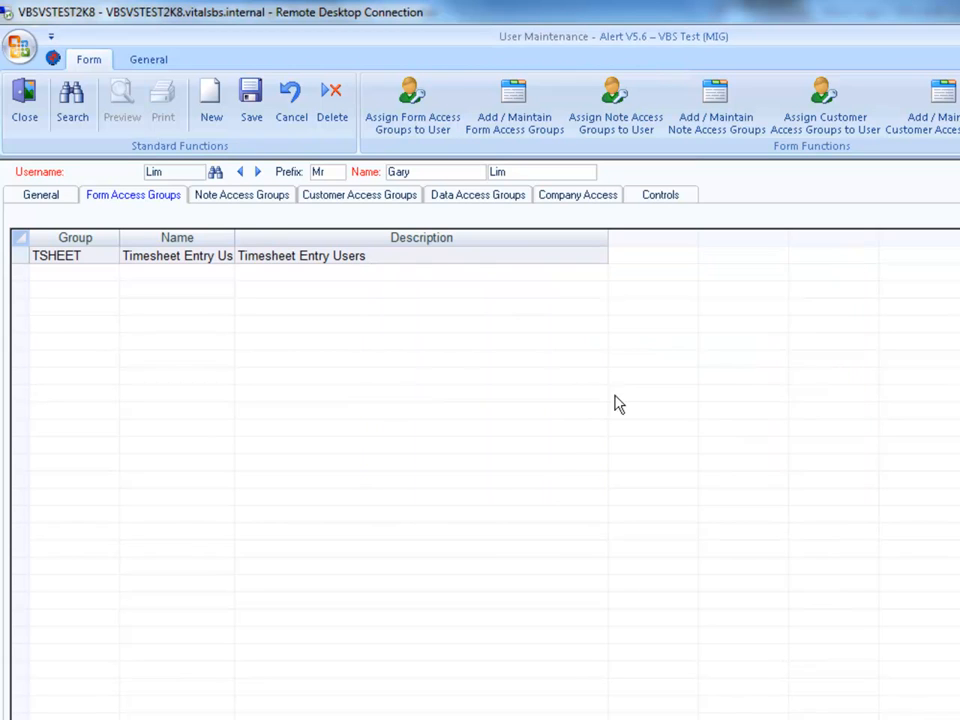
pyautogui.click(35, 120)
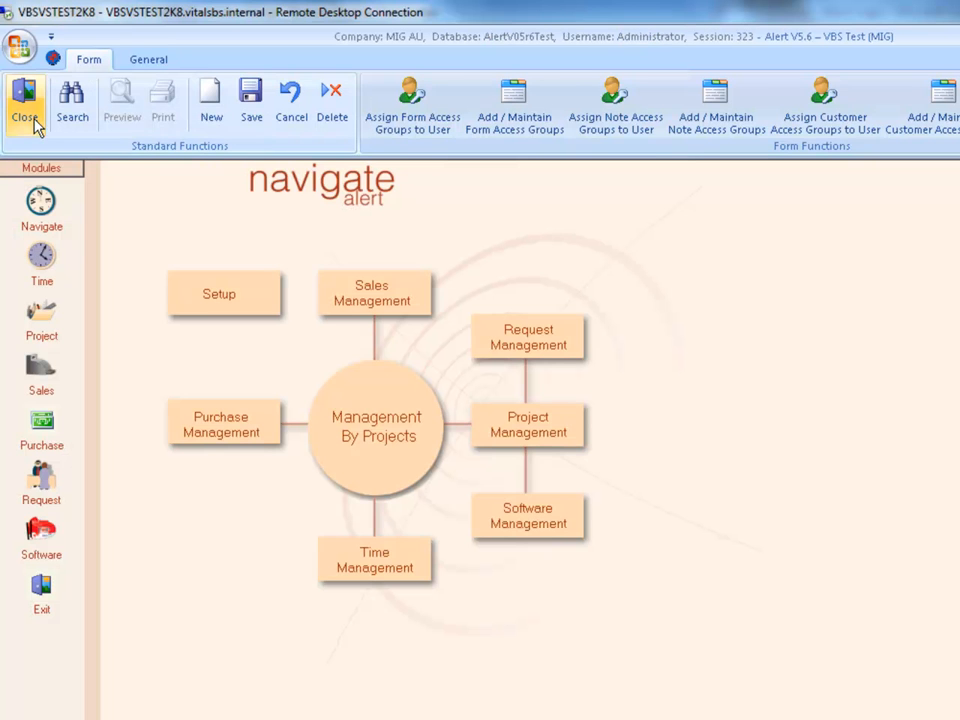